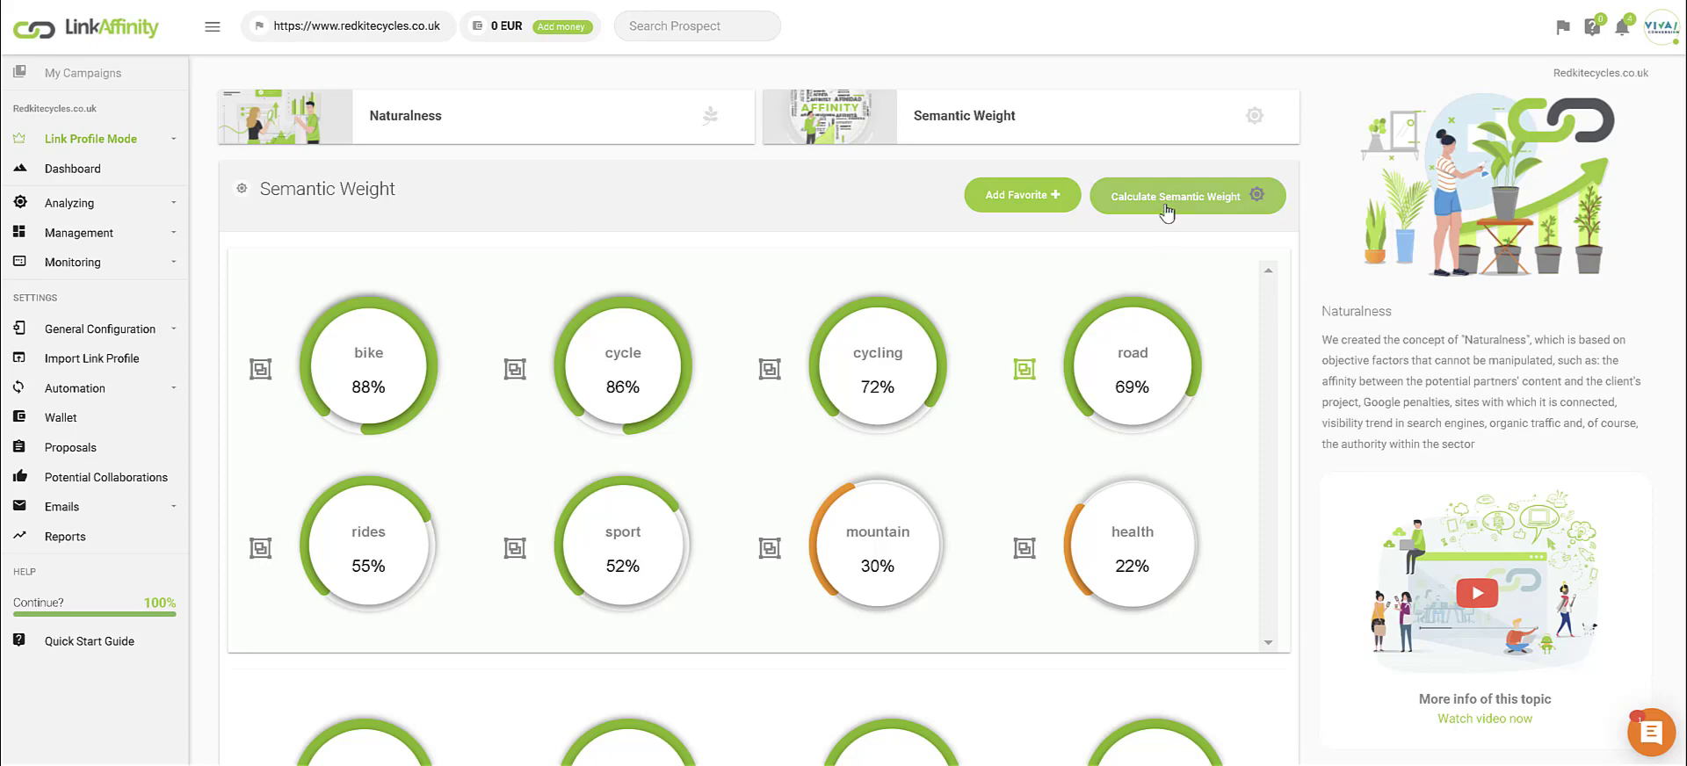
Step: Mark the word "wheels" in the suggested words list as a favorite
scroll(933, 410, "down", 1)
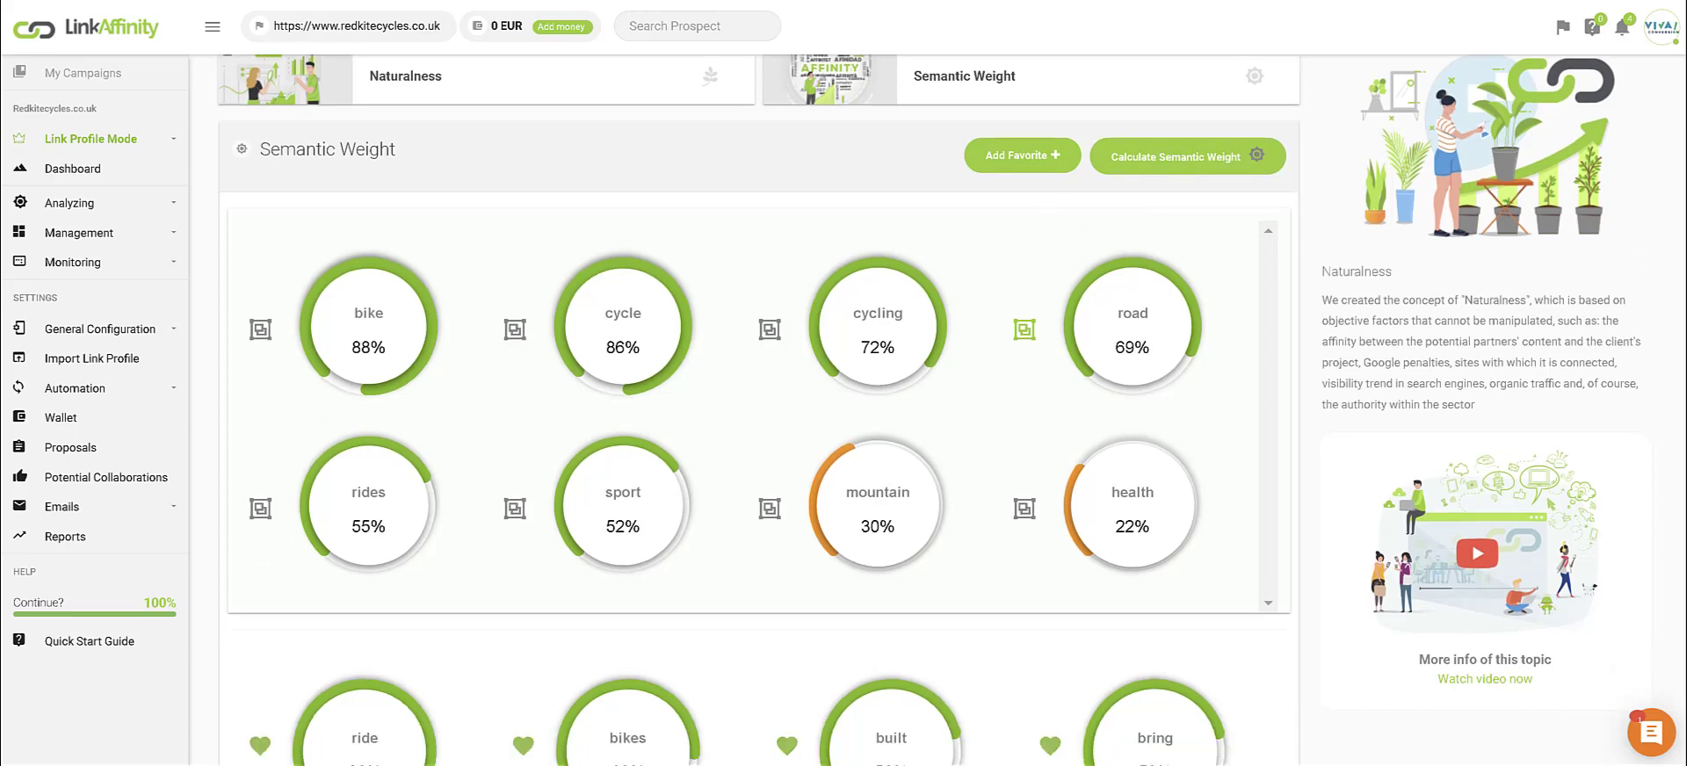
scroll(1674, 544, "down", 7)
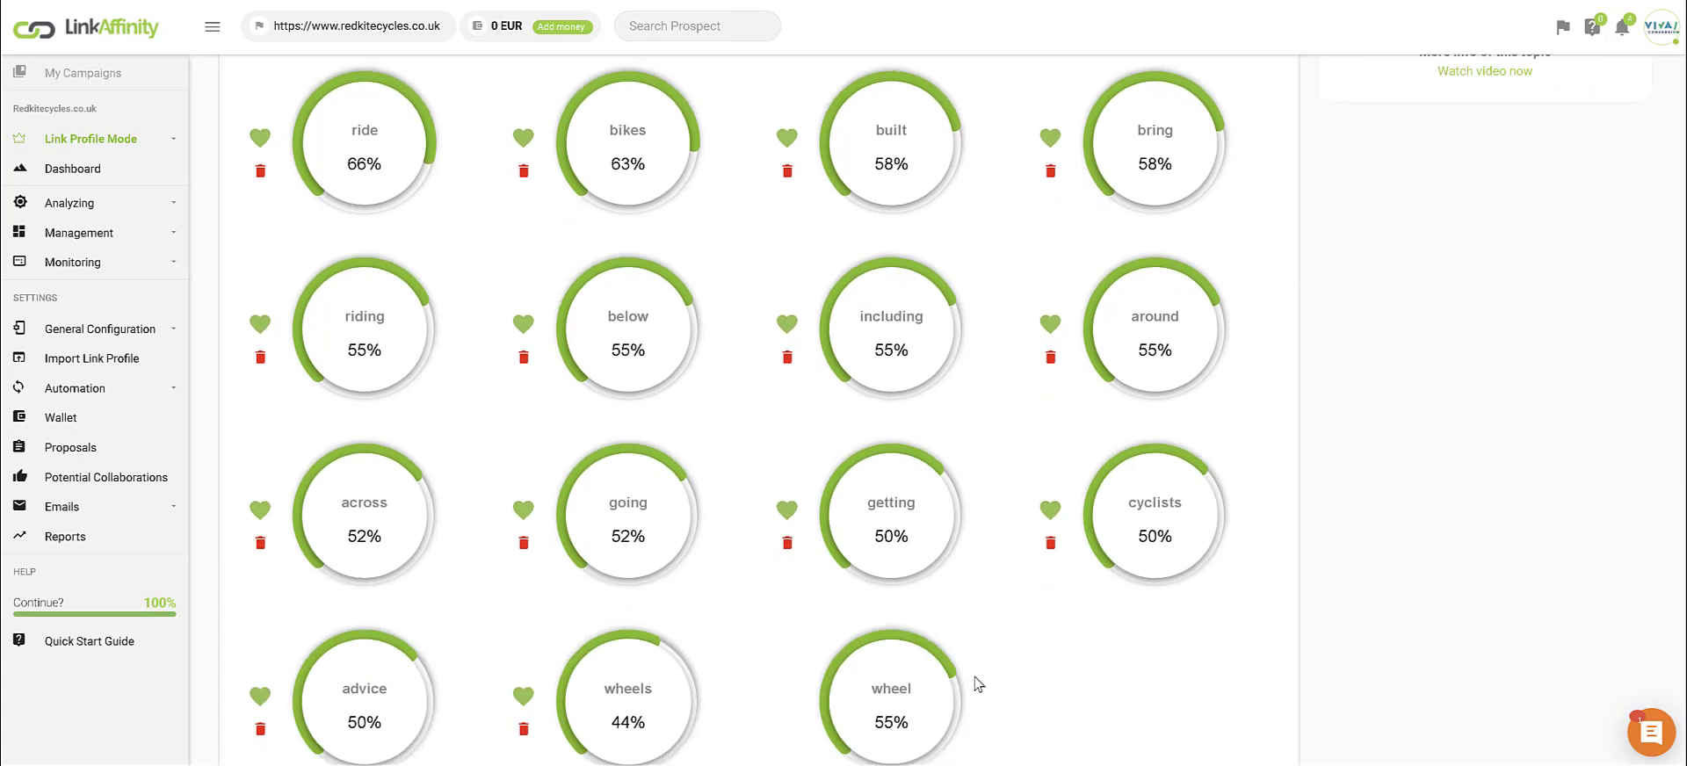
left_click(524, 696)
scroll(1660, 528, "up", 6)
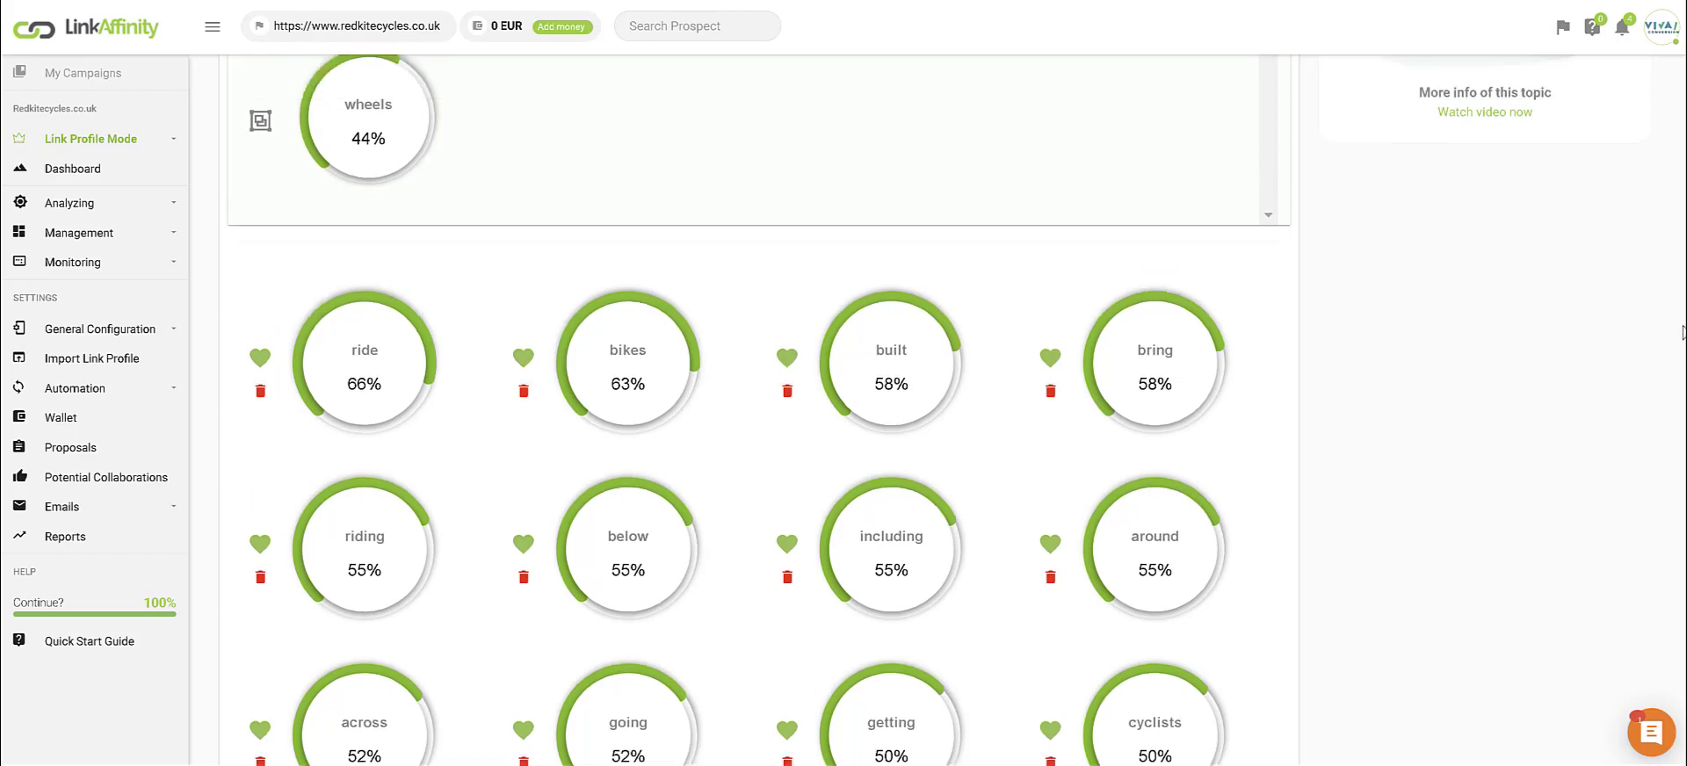
scroll(1655, 277, "up", 1)
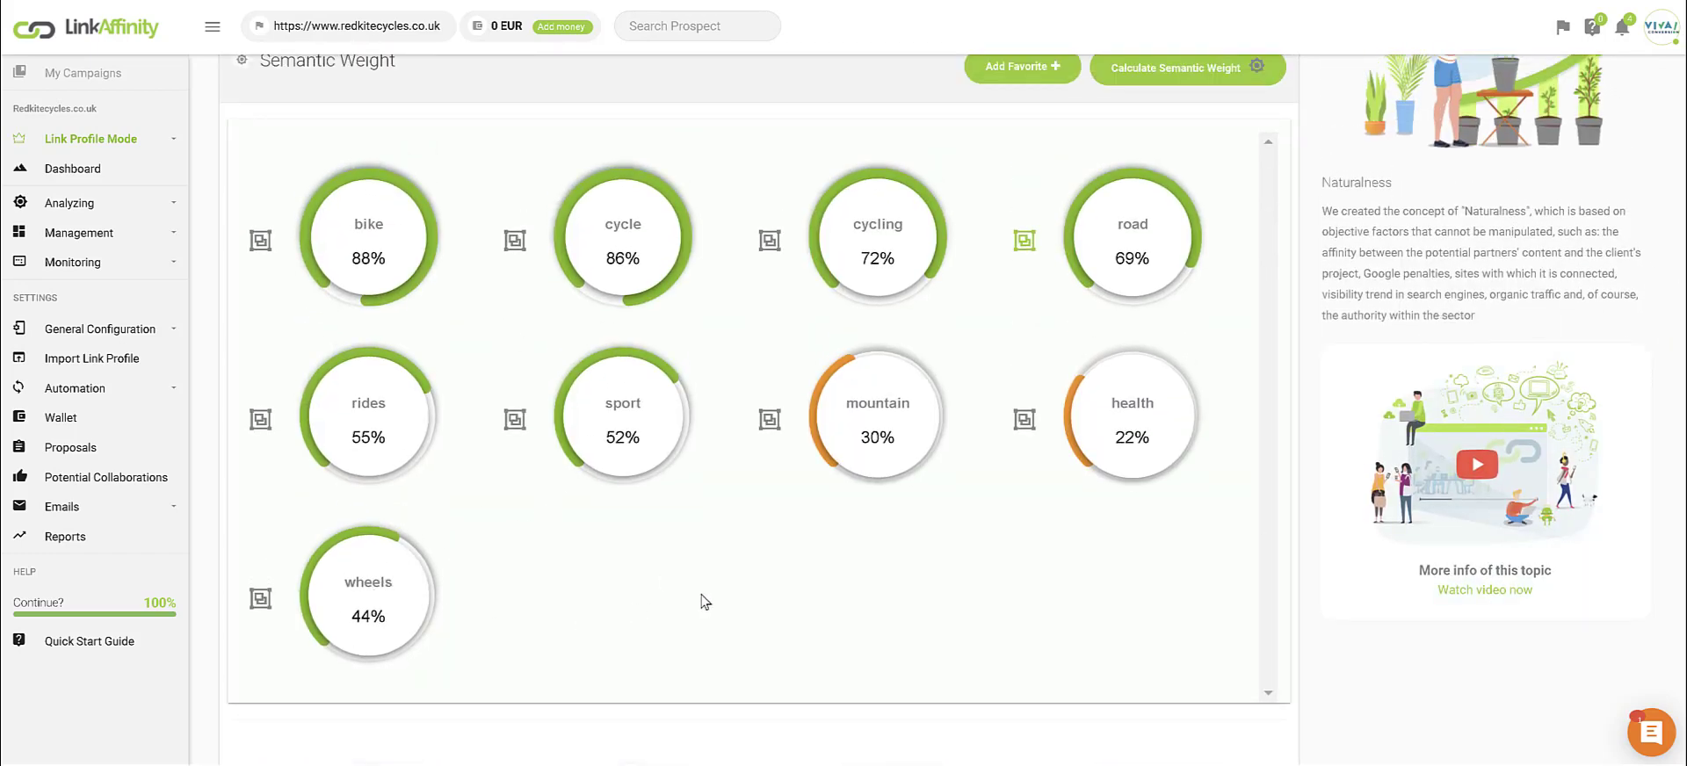
Step: Add "Nutrition" as a new favorite word in the Semantic Weight section
left_click(1029, 76)
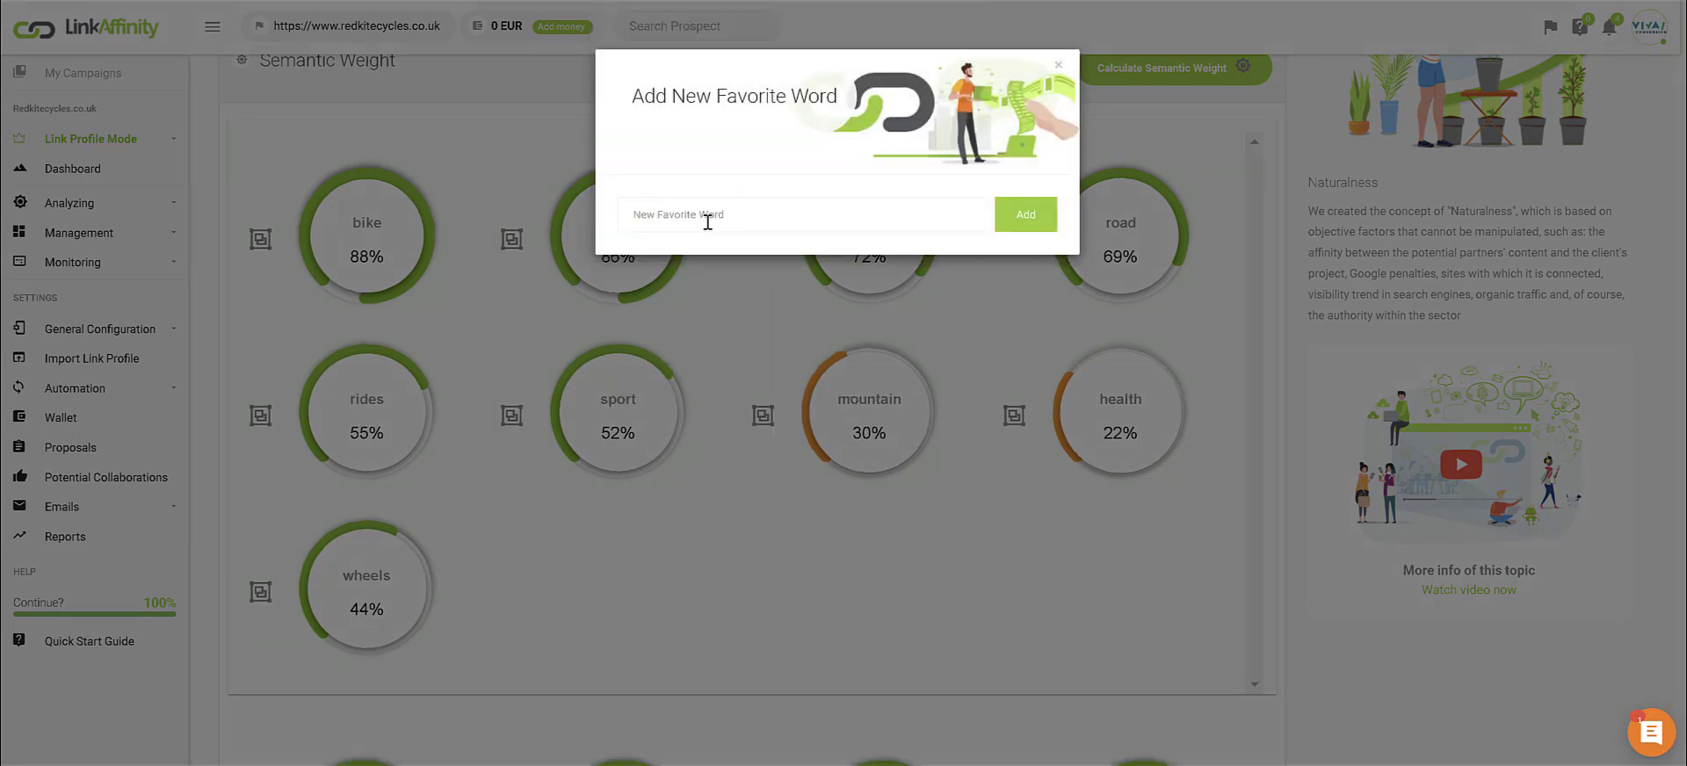
left_click(691, 217)
type("Nutrition")
left_click(1023, 214)
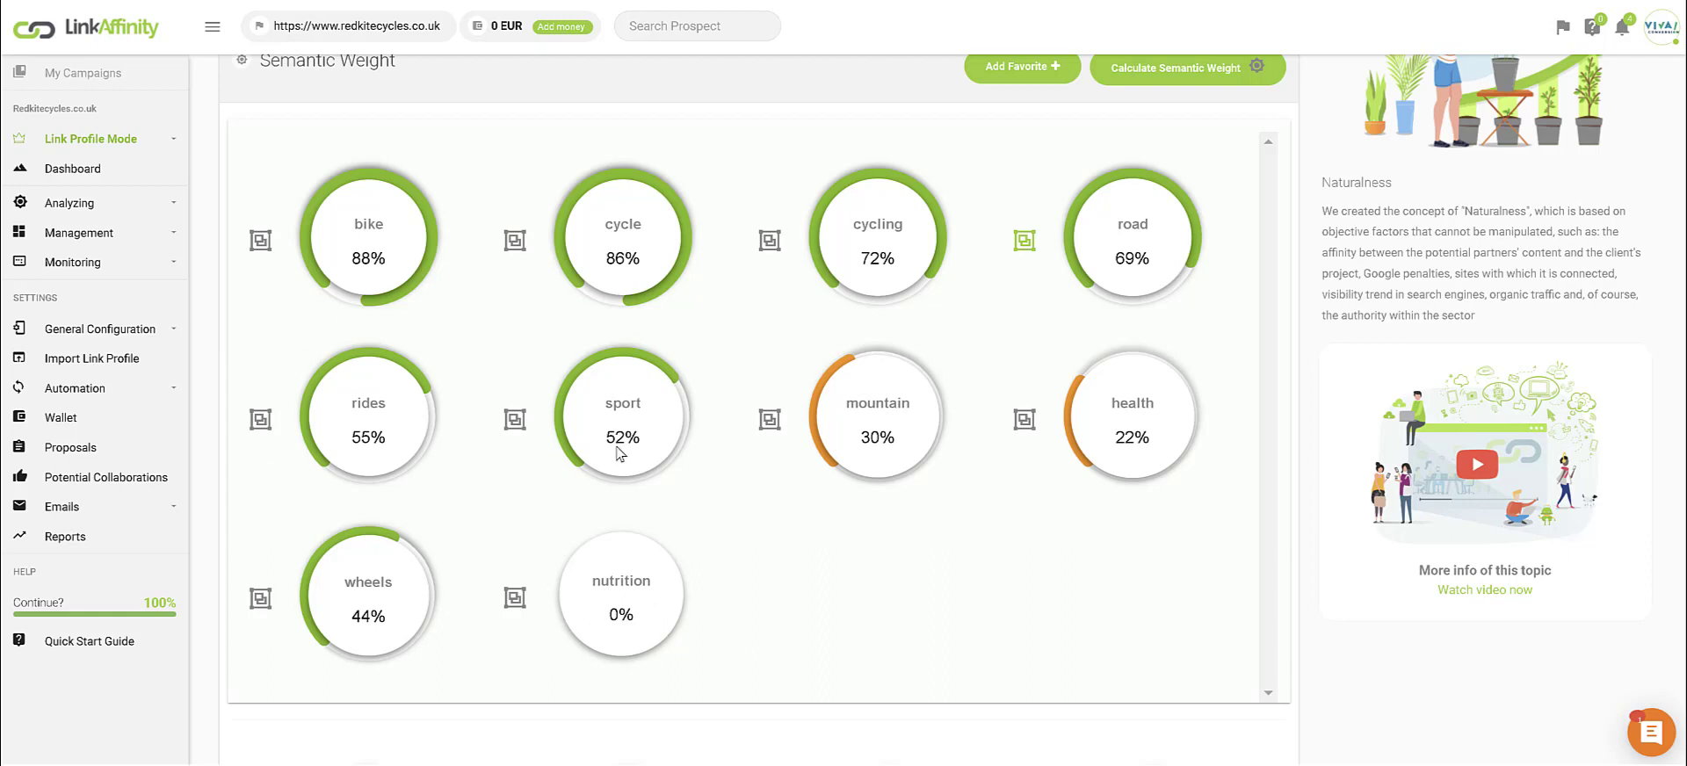
Step: Add "food" as a related word of the favorite "nutrition" and review its related words list
left_click(513, 599)
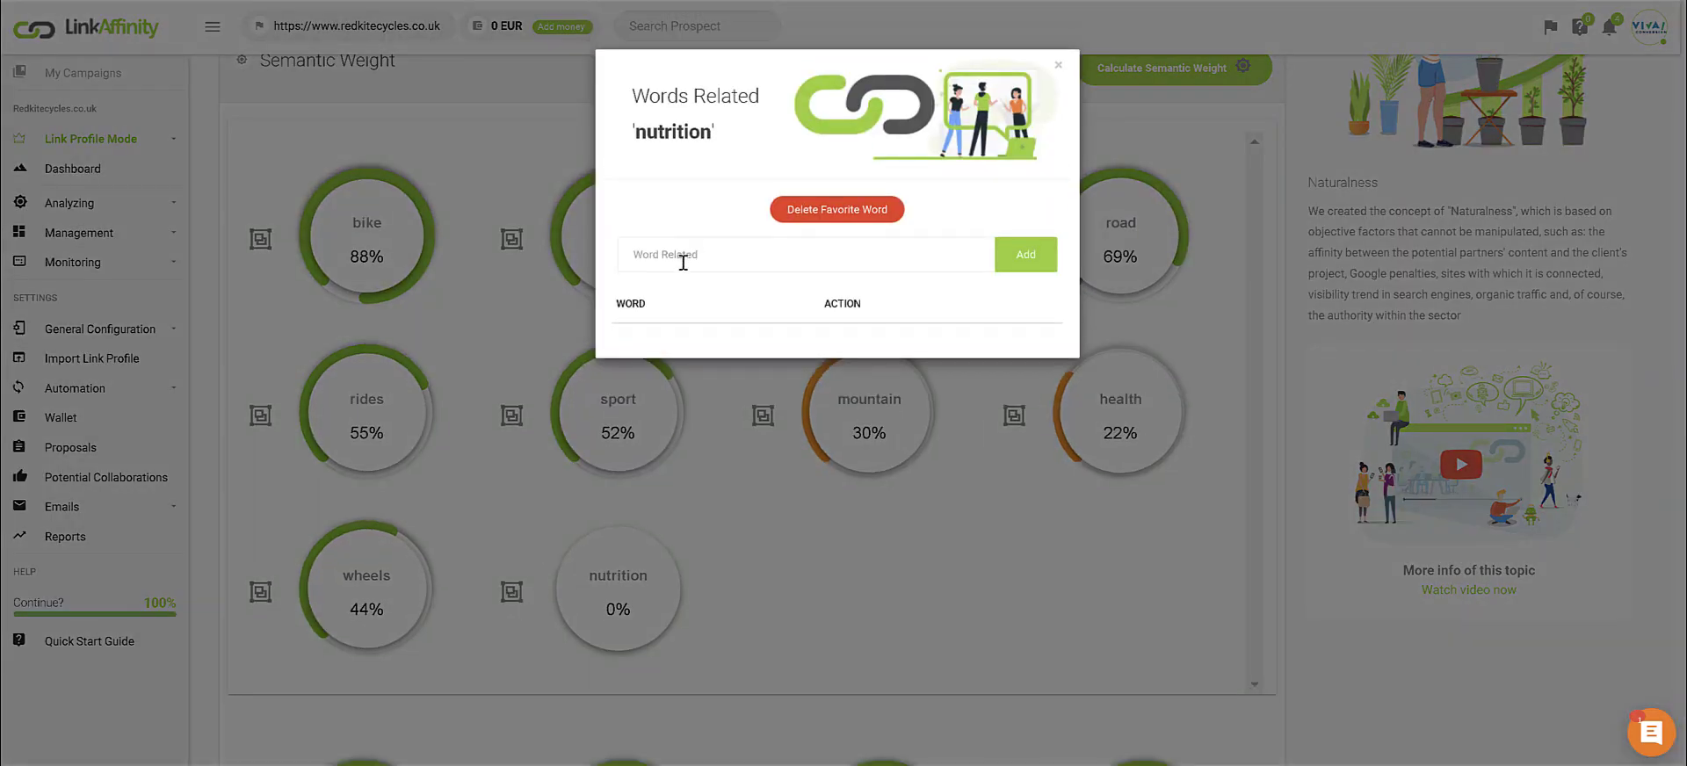
left_click(685, 256)
type("food")
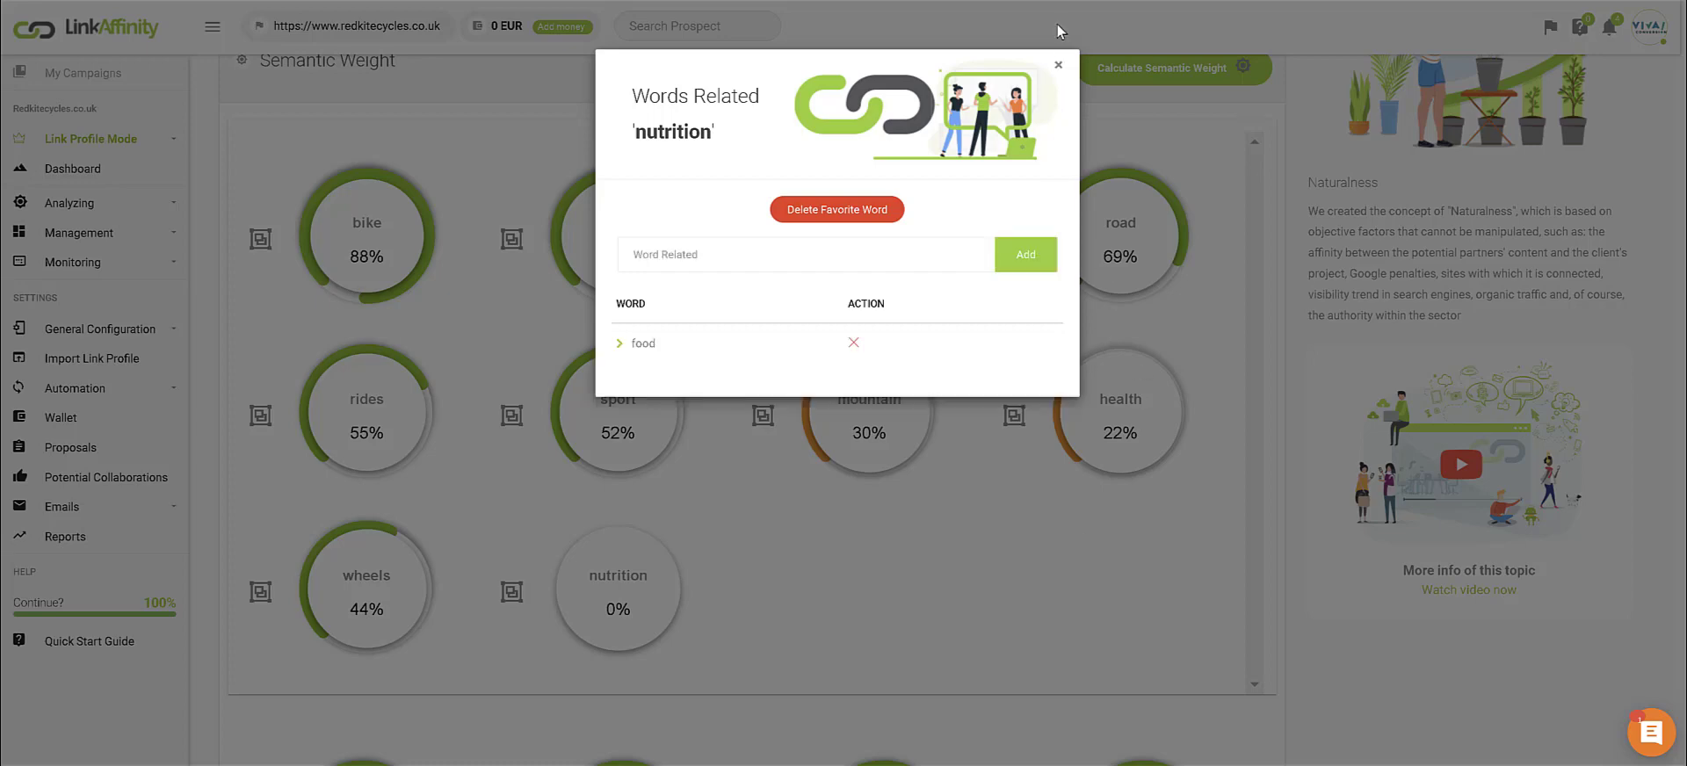
left_click(1058, 63)
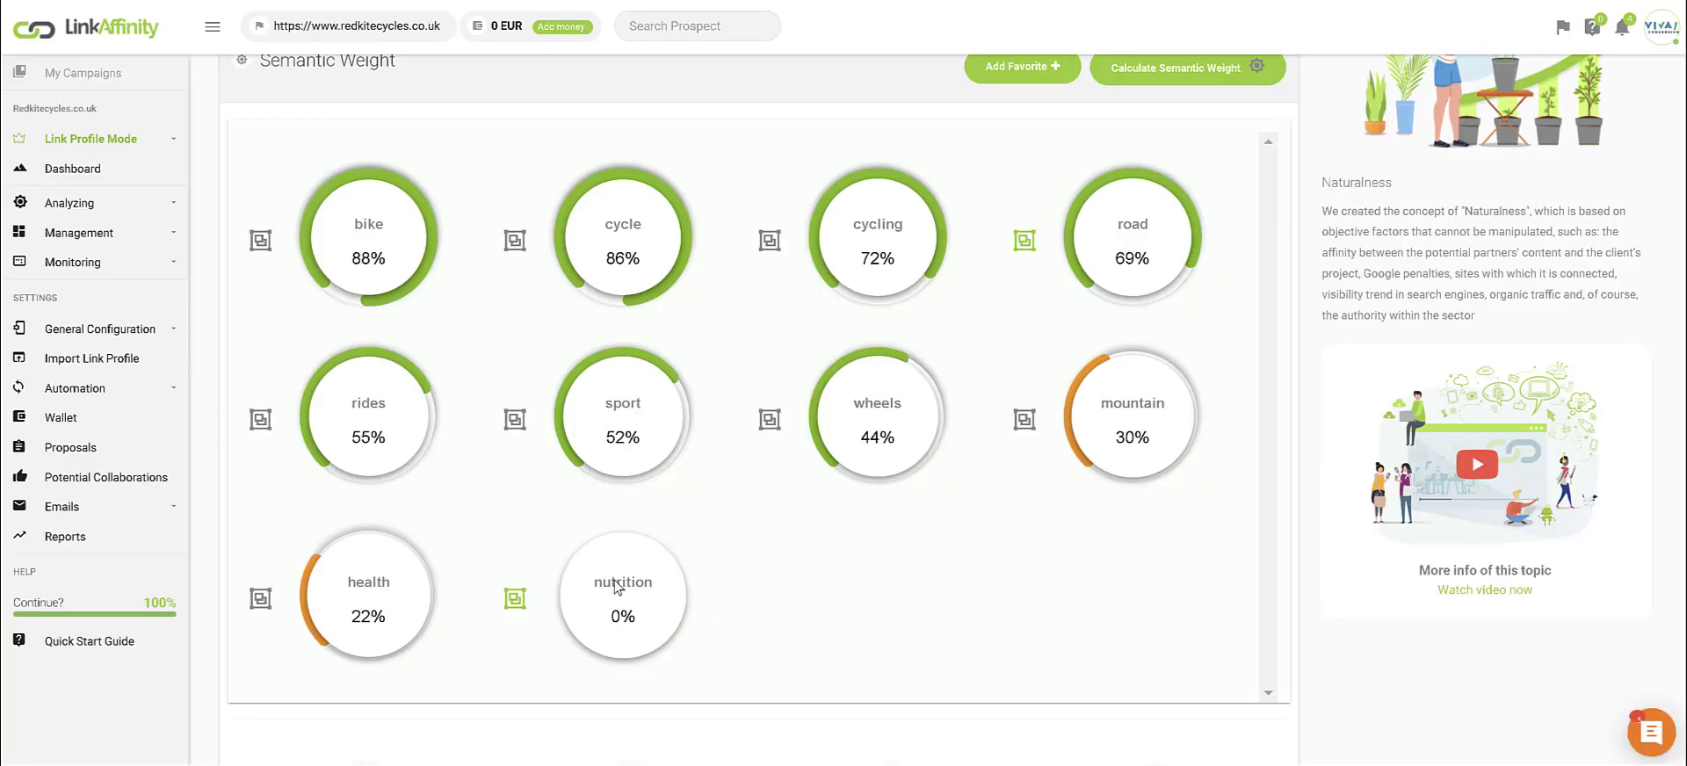
left_click(520, 603)
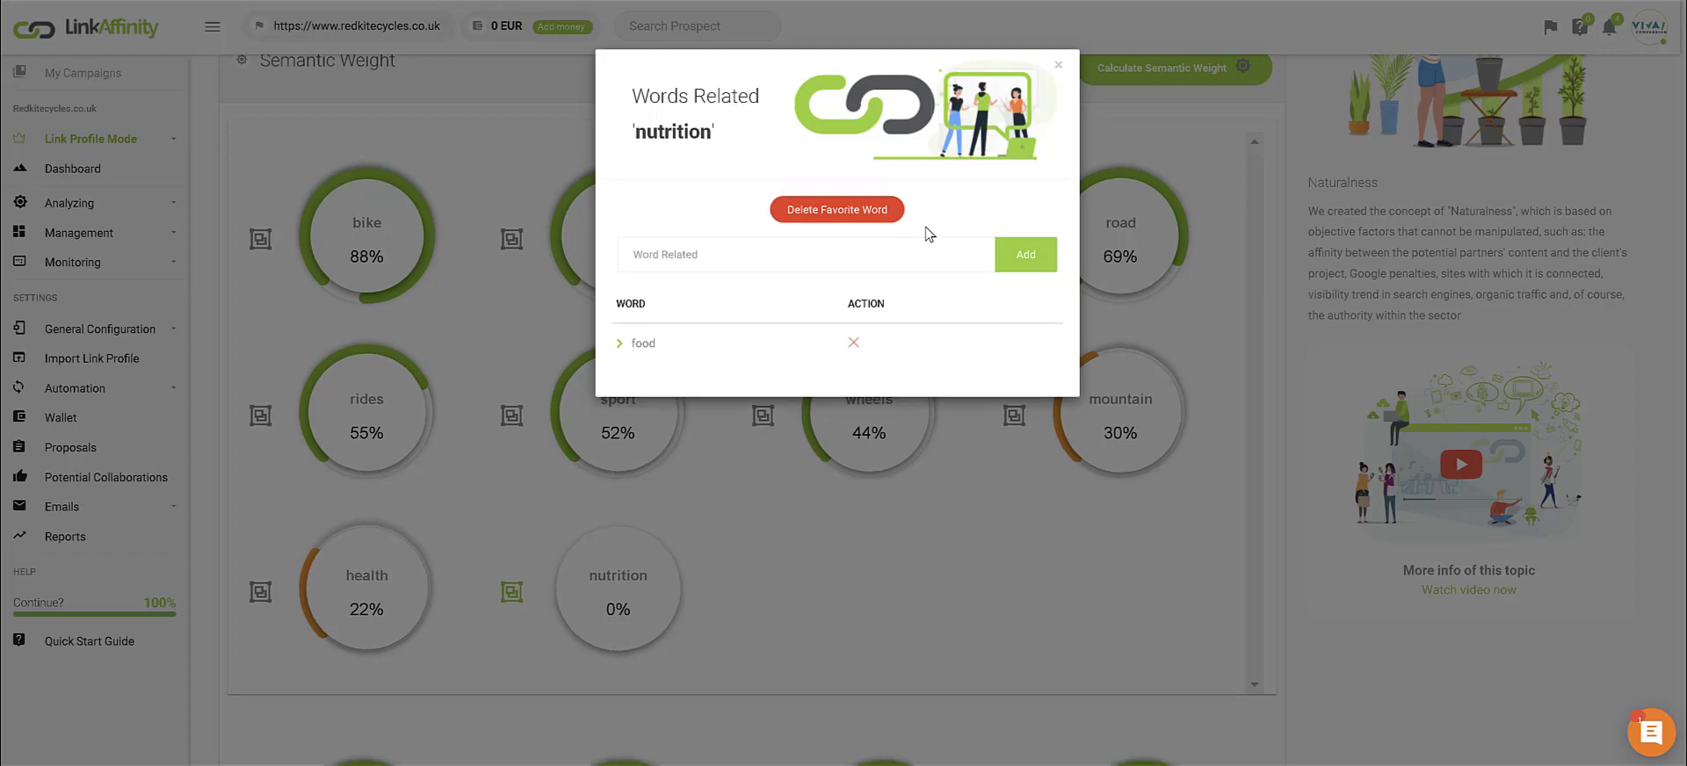
left_click(1058, 65)
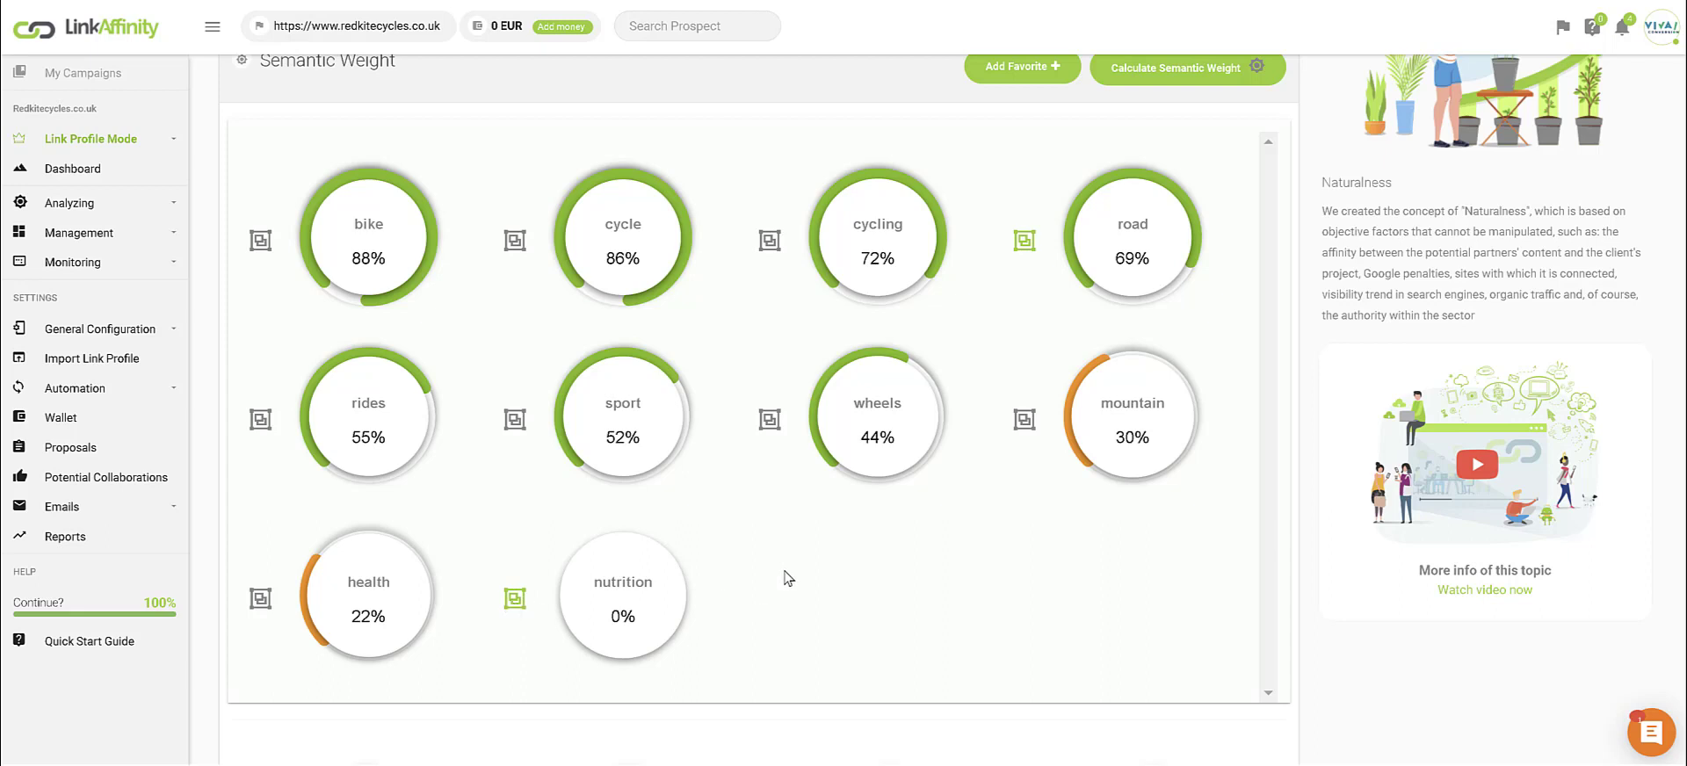
Step: Add "cyc" as a new favorite word and delete it from the favorites again
left_click(1030, 76)
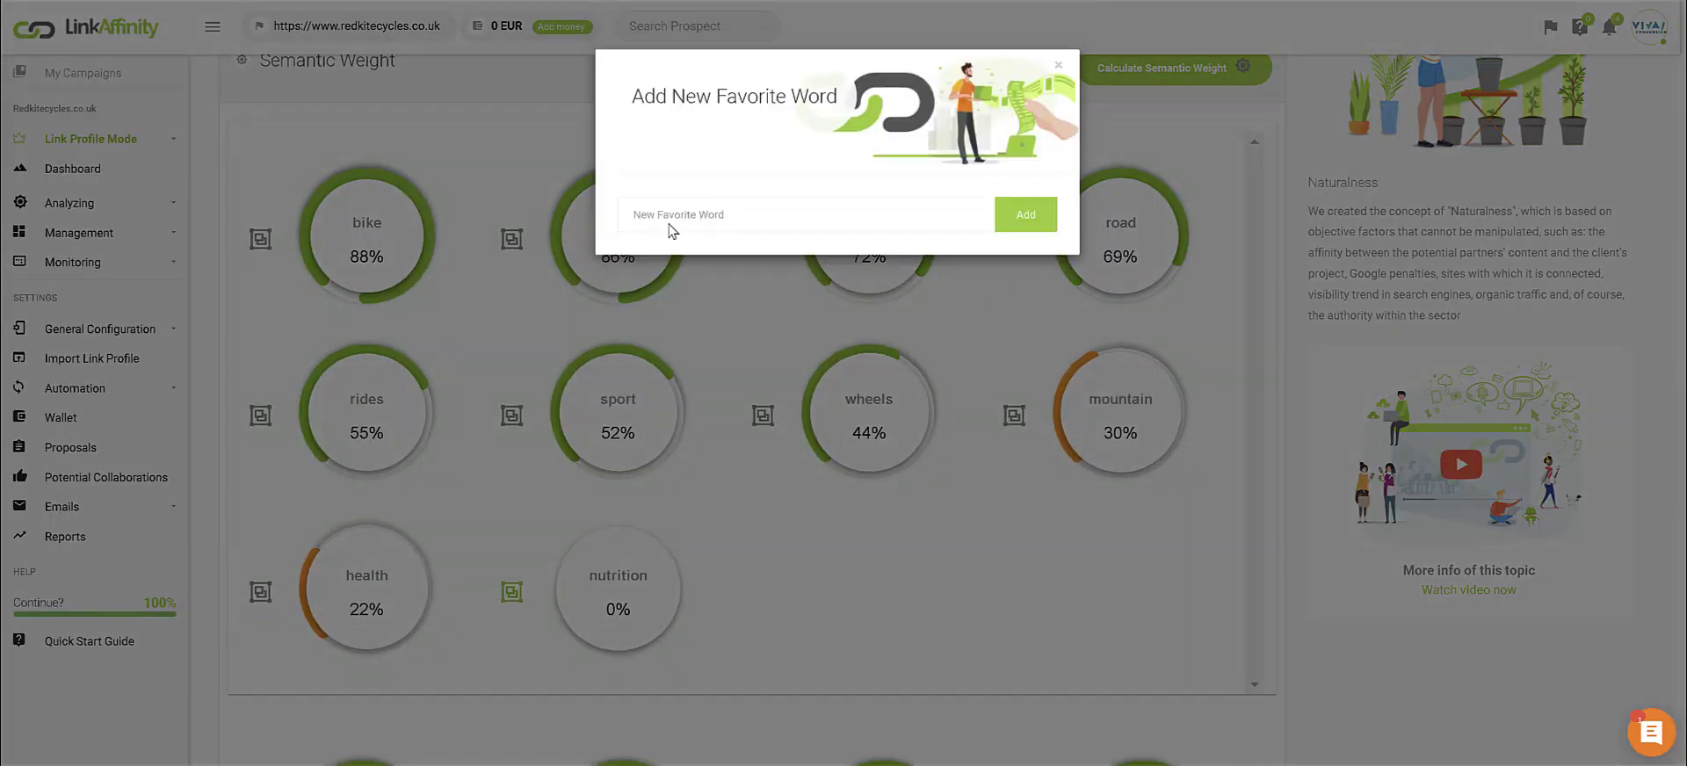
left_click(667, 221)
type("cyc")
left_click(1019, 216)
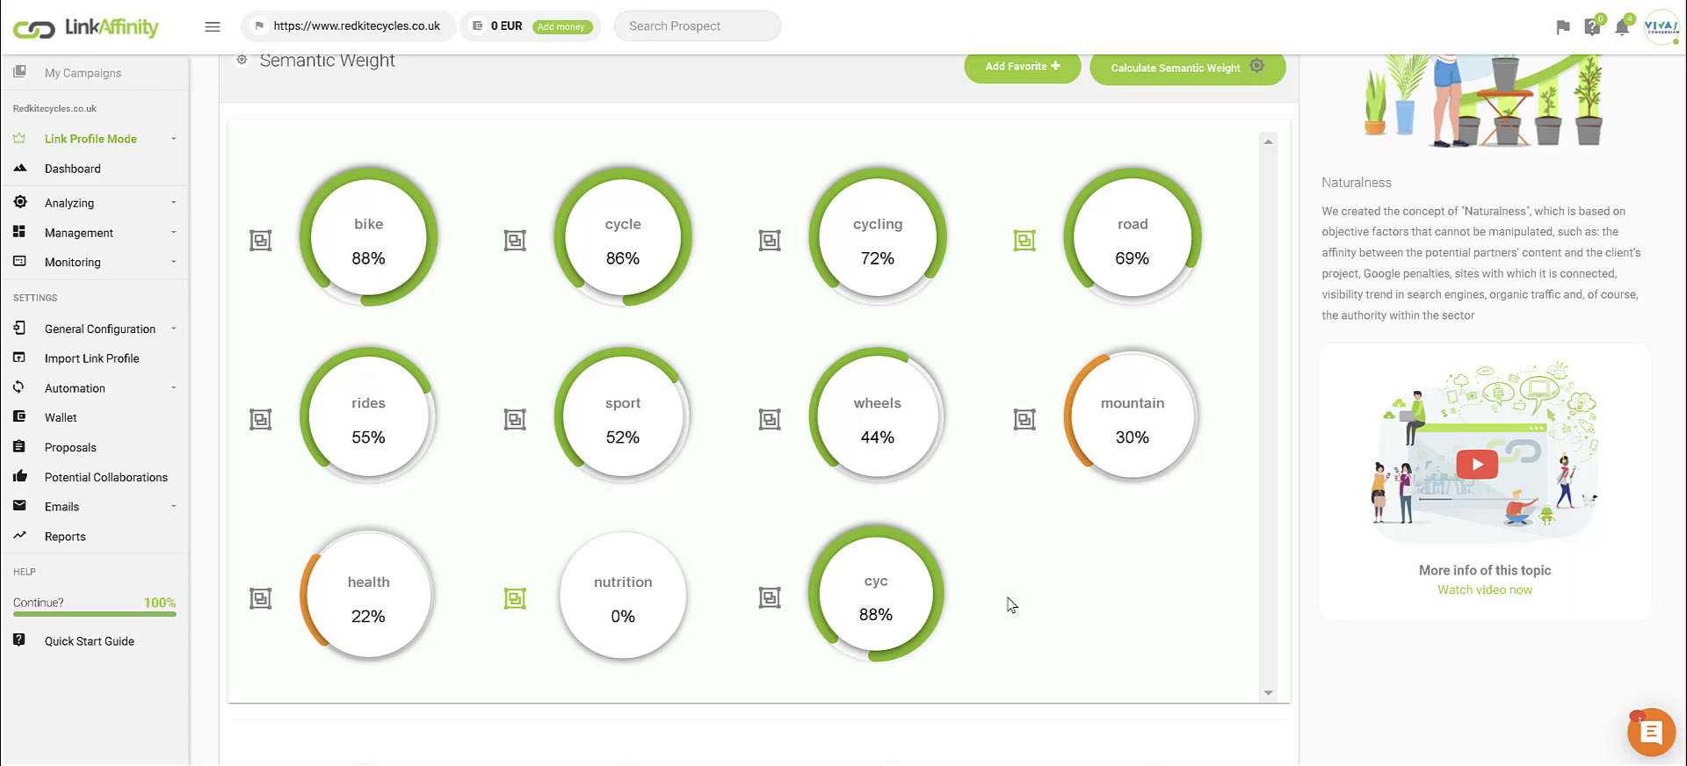
left_click(771, 601)
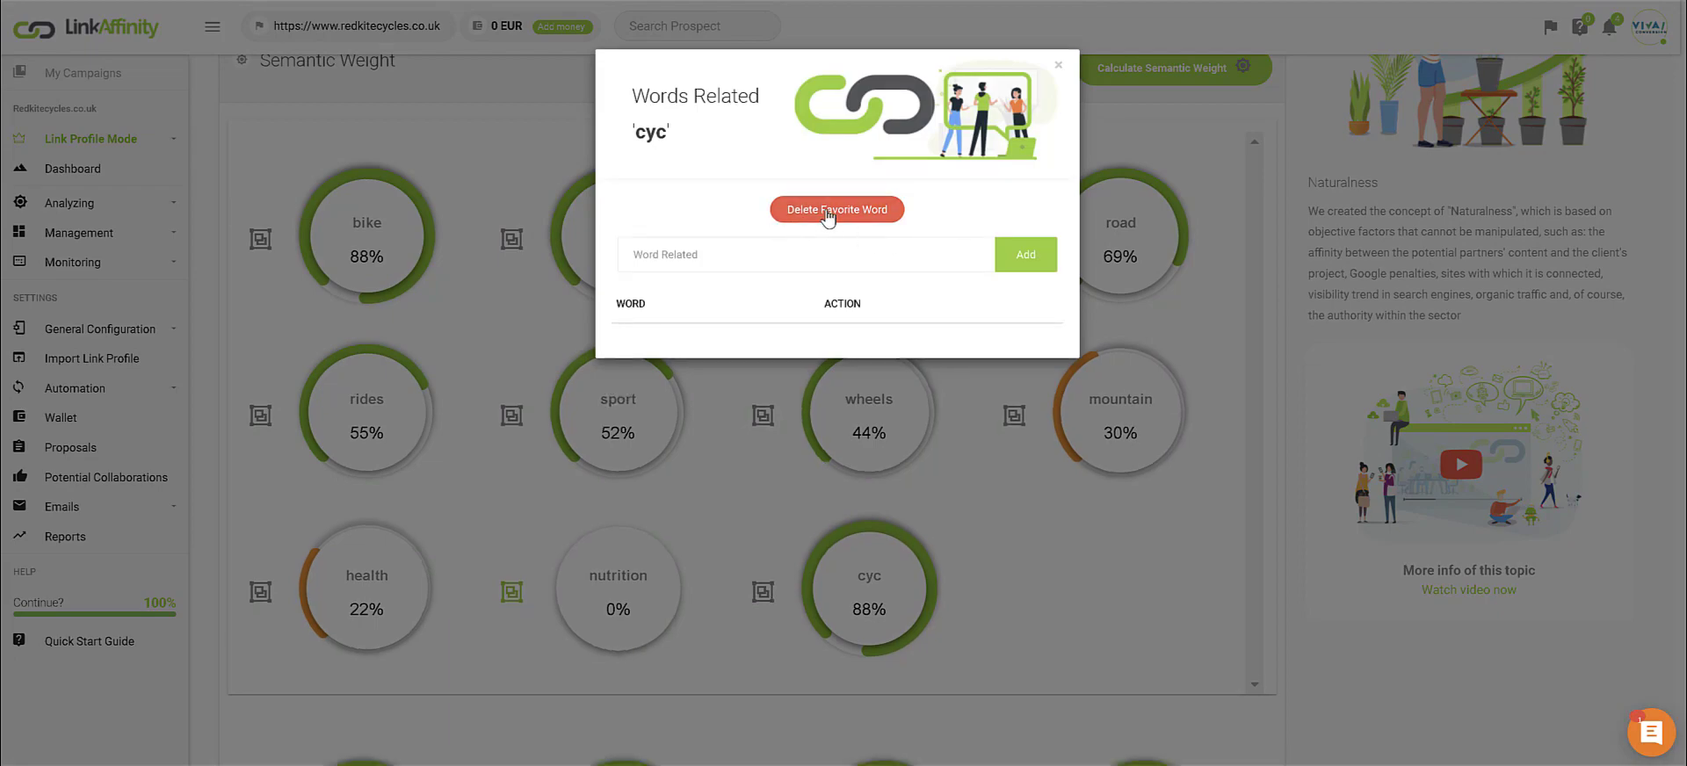
left_click(827, 215)
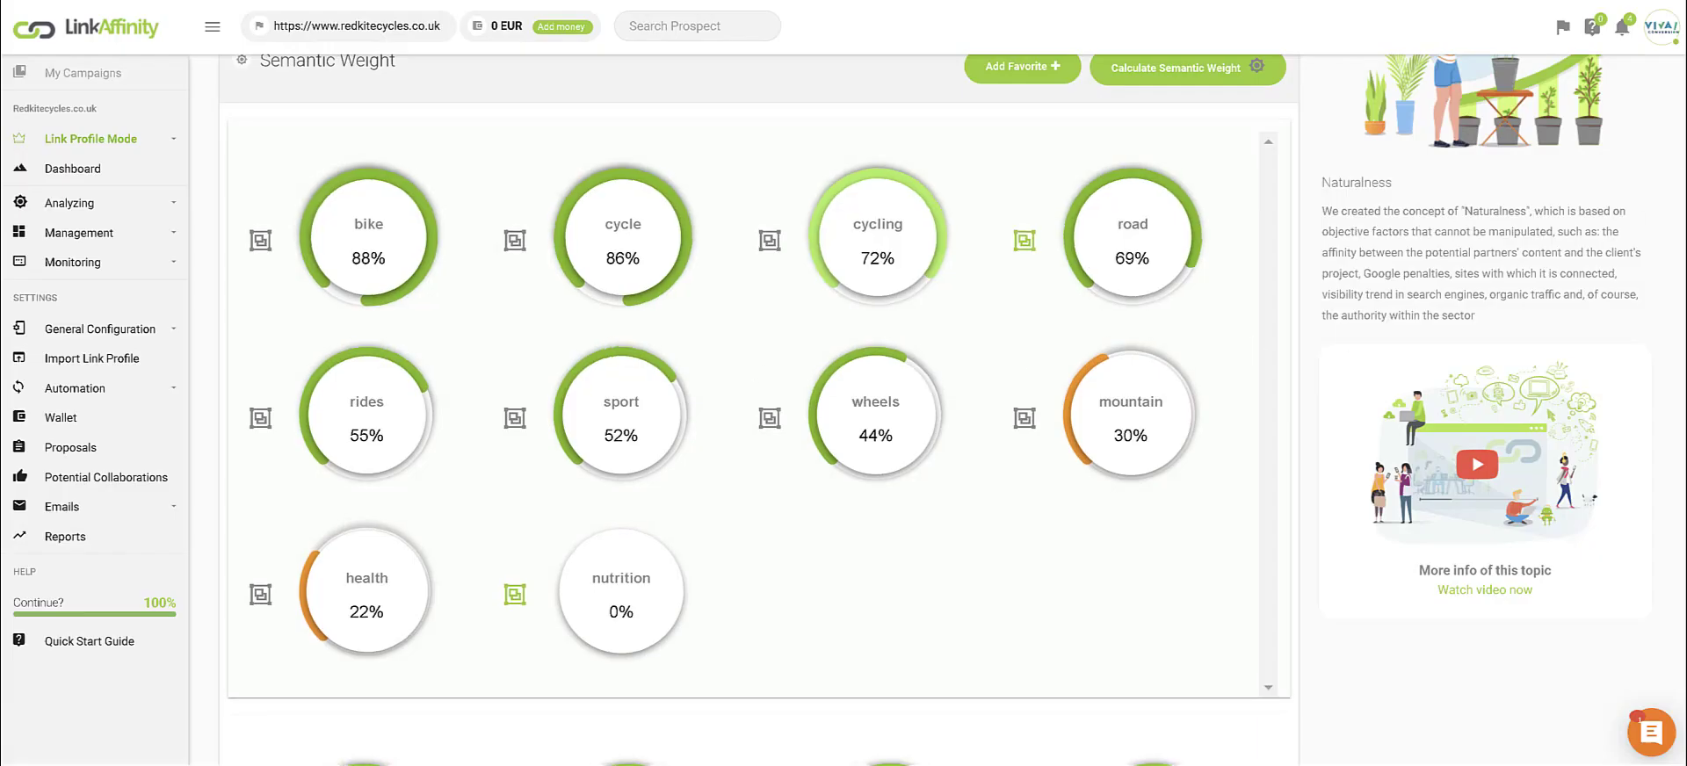
Step: Delete the words "below", "including", "advice" and "around" from the non-favorite words, adding each to the project's irrelevant words
scroll(755, 409, "down", 6)
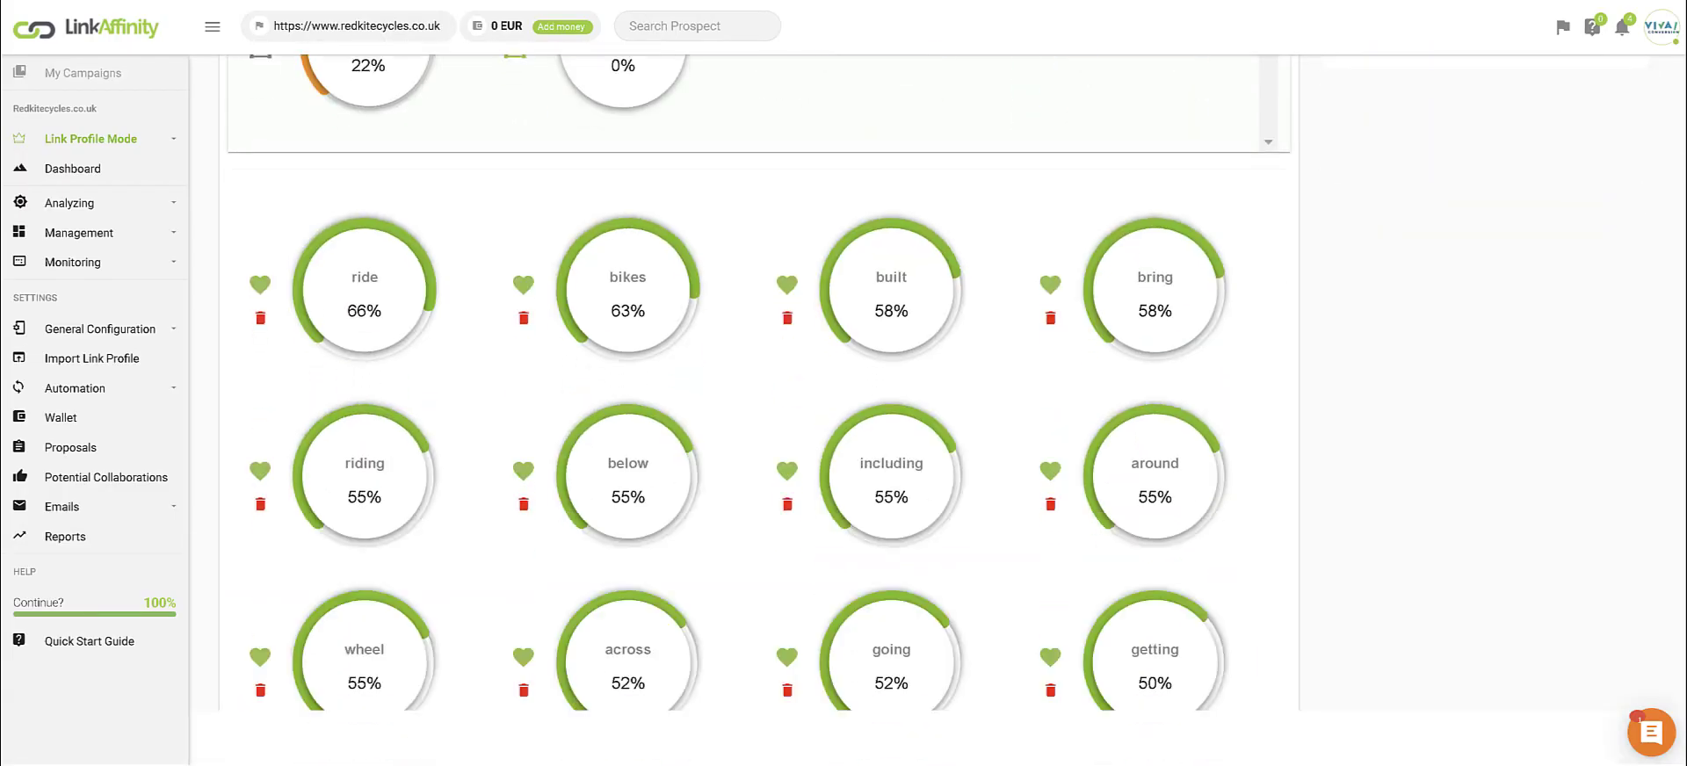
scroll(1358, 532, "down", 1)
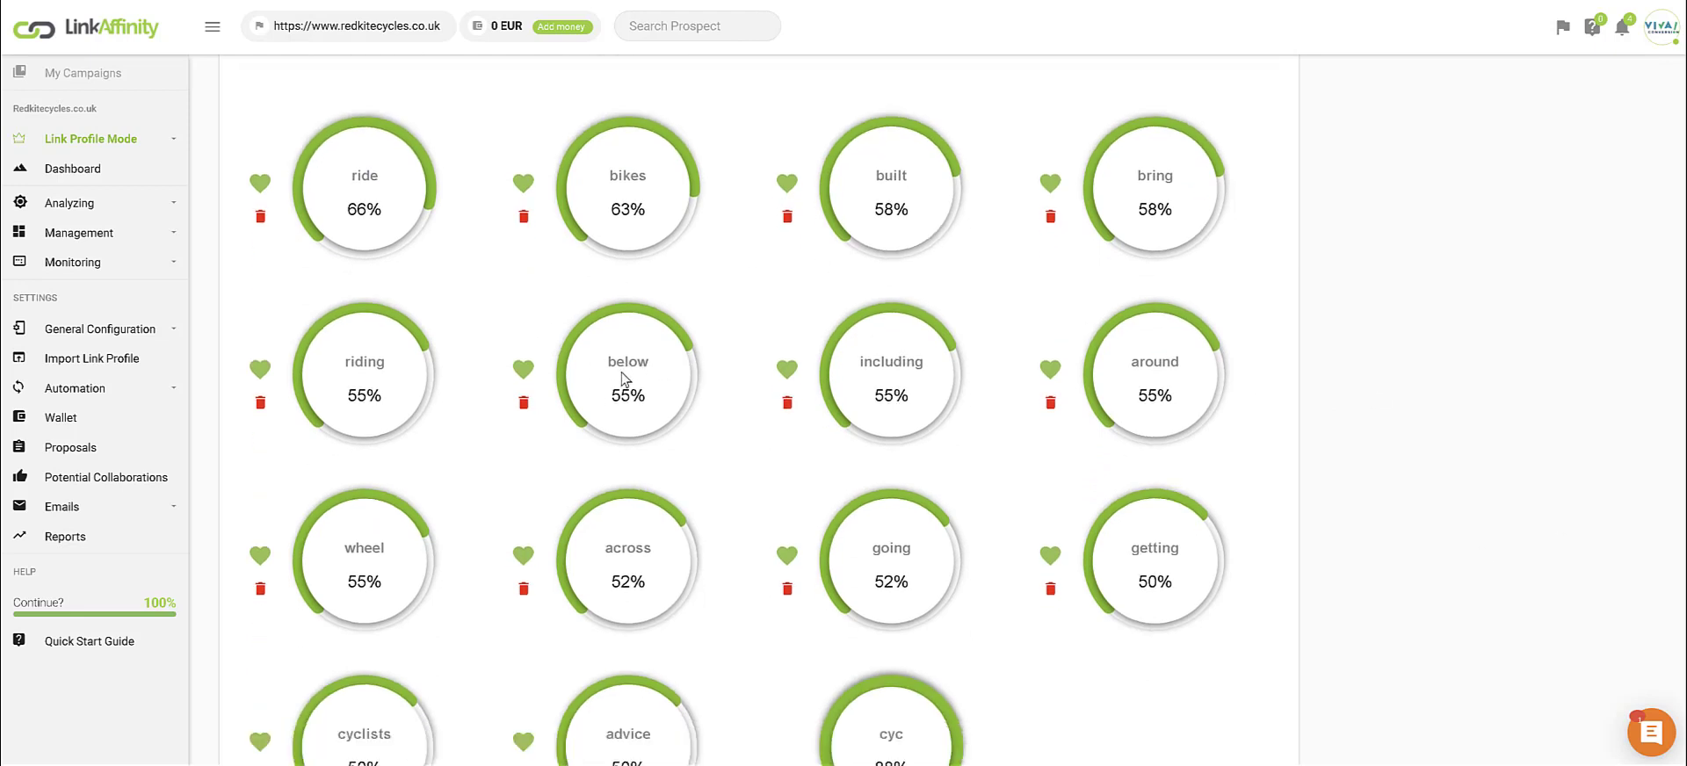
left_click(523, 403)
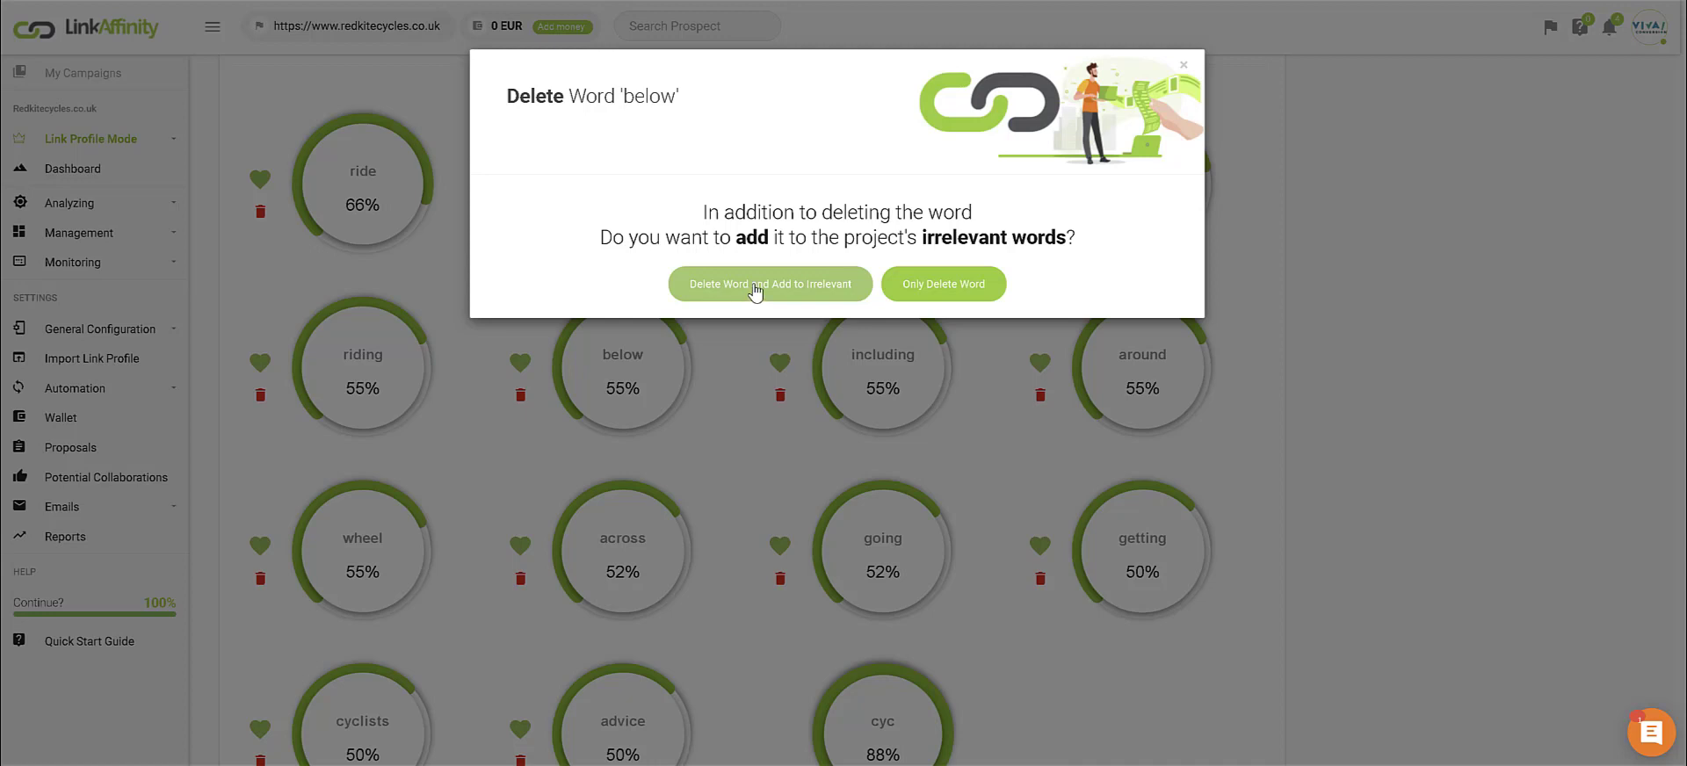
left_click(754, 292)
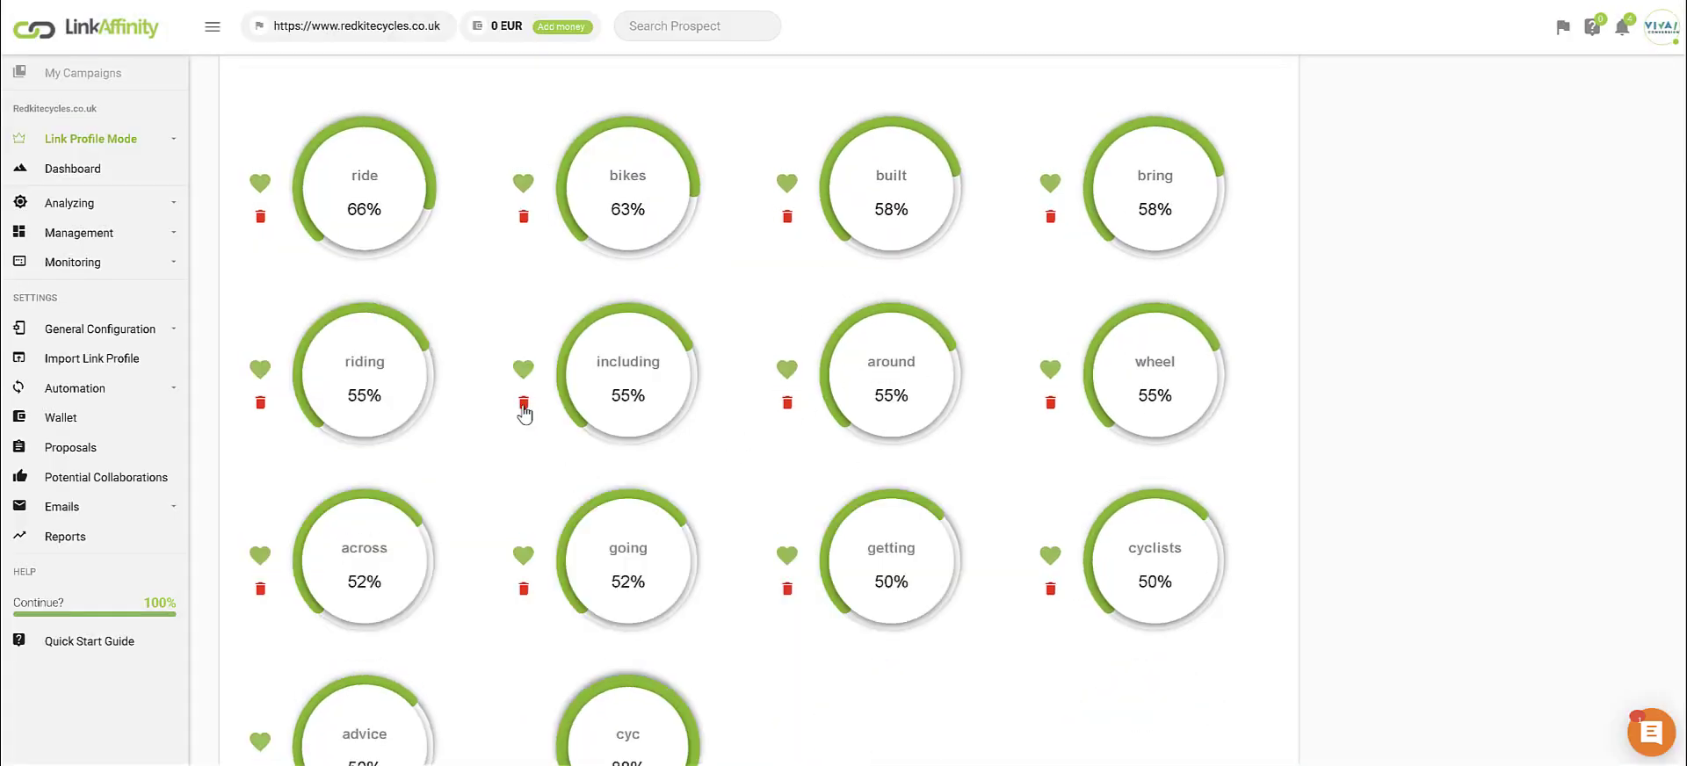
left_click(523, 404)
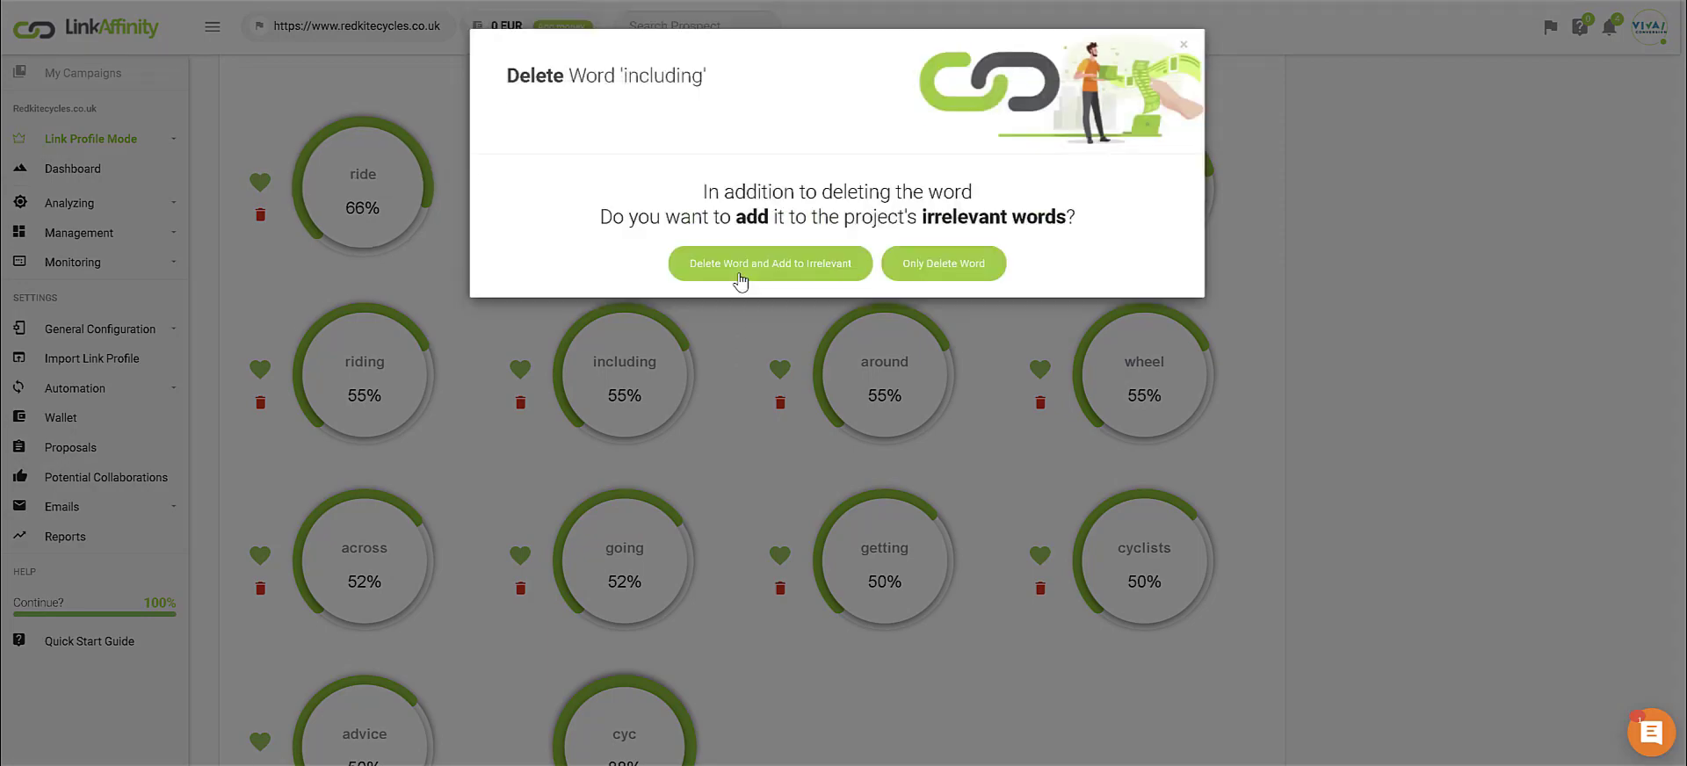
left_click(718, 285)
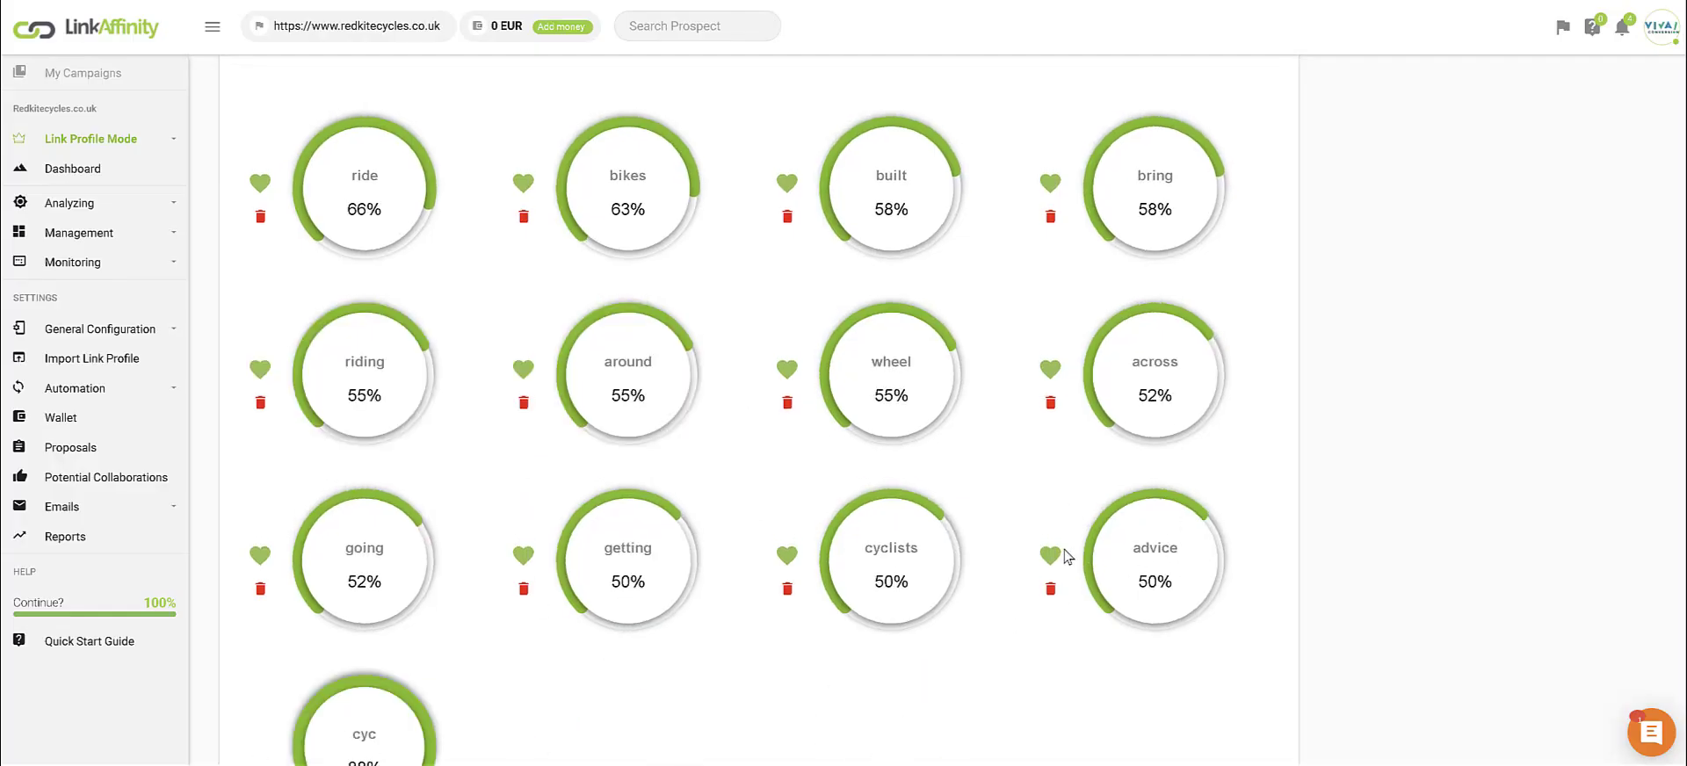
left_click(1049, 589)
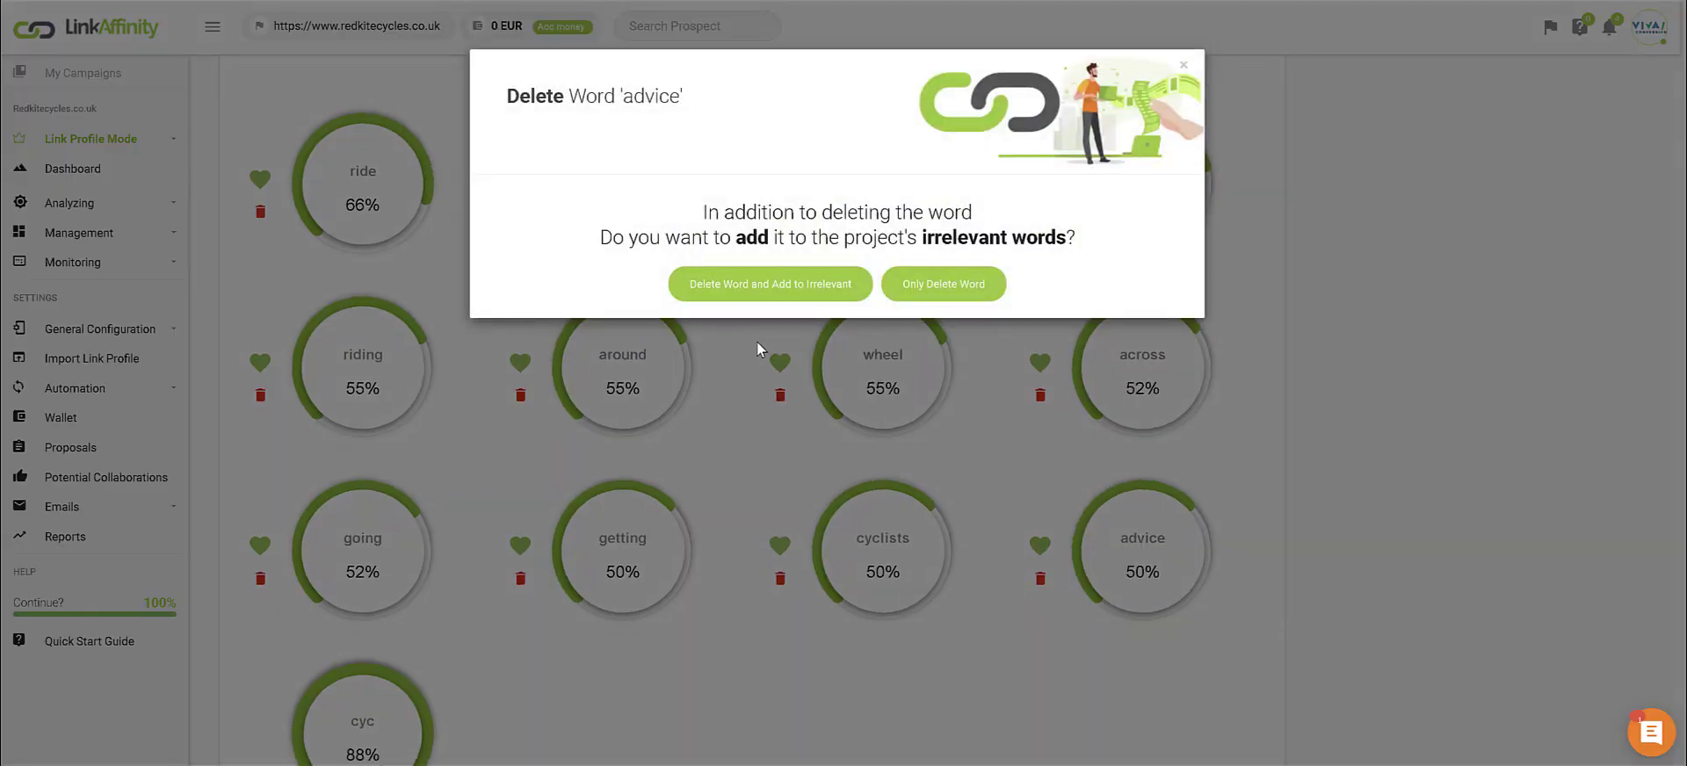
left_click(744, 285)
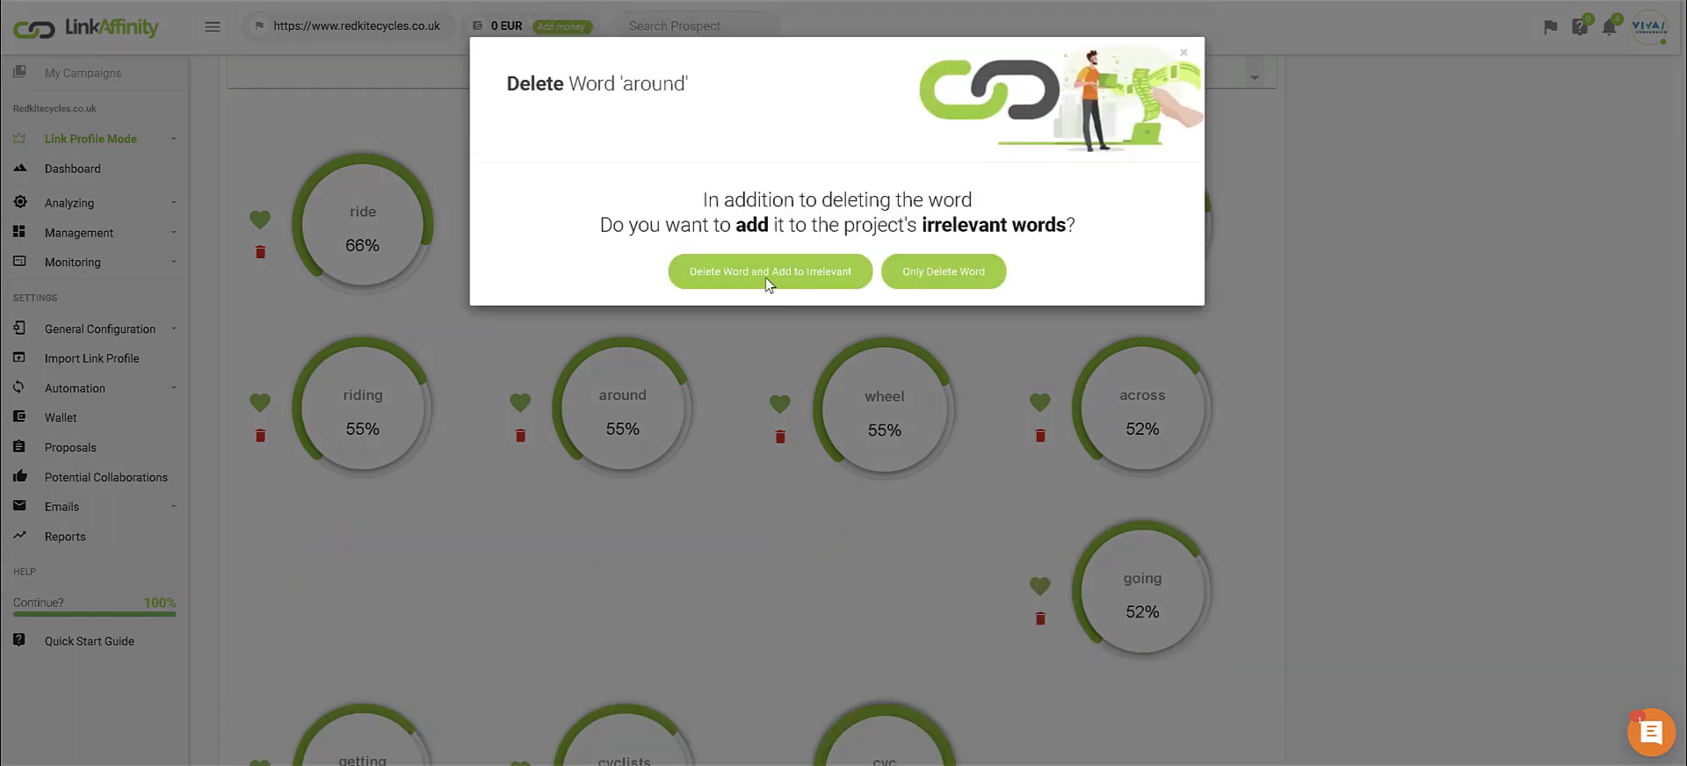
left_click(768, 281)
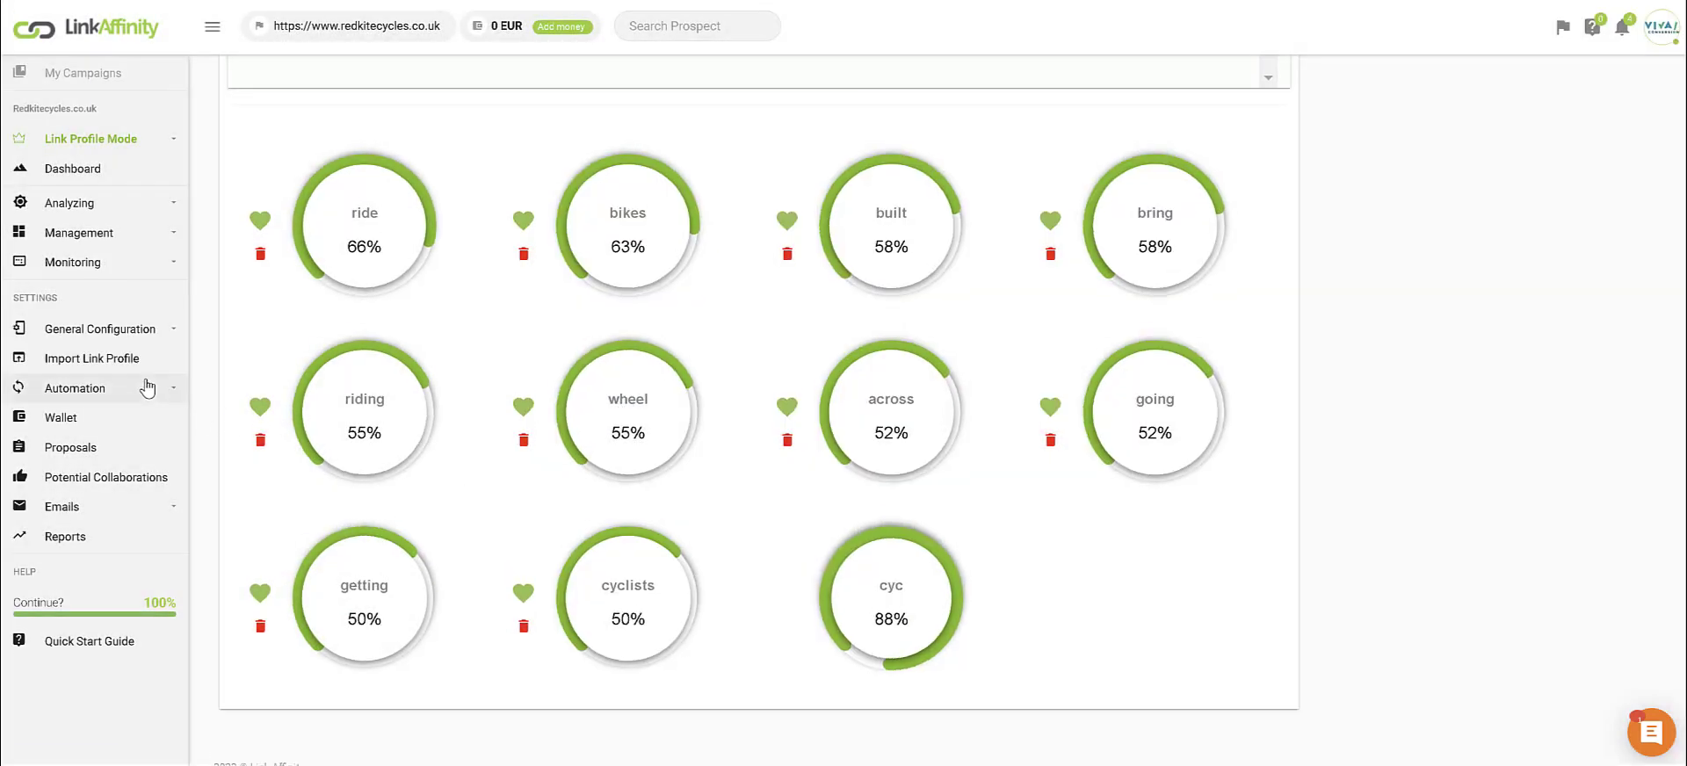
Step: Open the Affinity Cloud configuration and review the words missing in affinity and the active irrelevant words
left_click(146, 387)
left_click(147, 388)
left_click(145, 329)
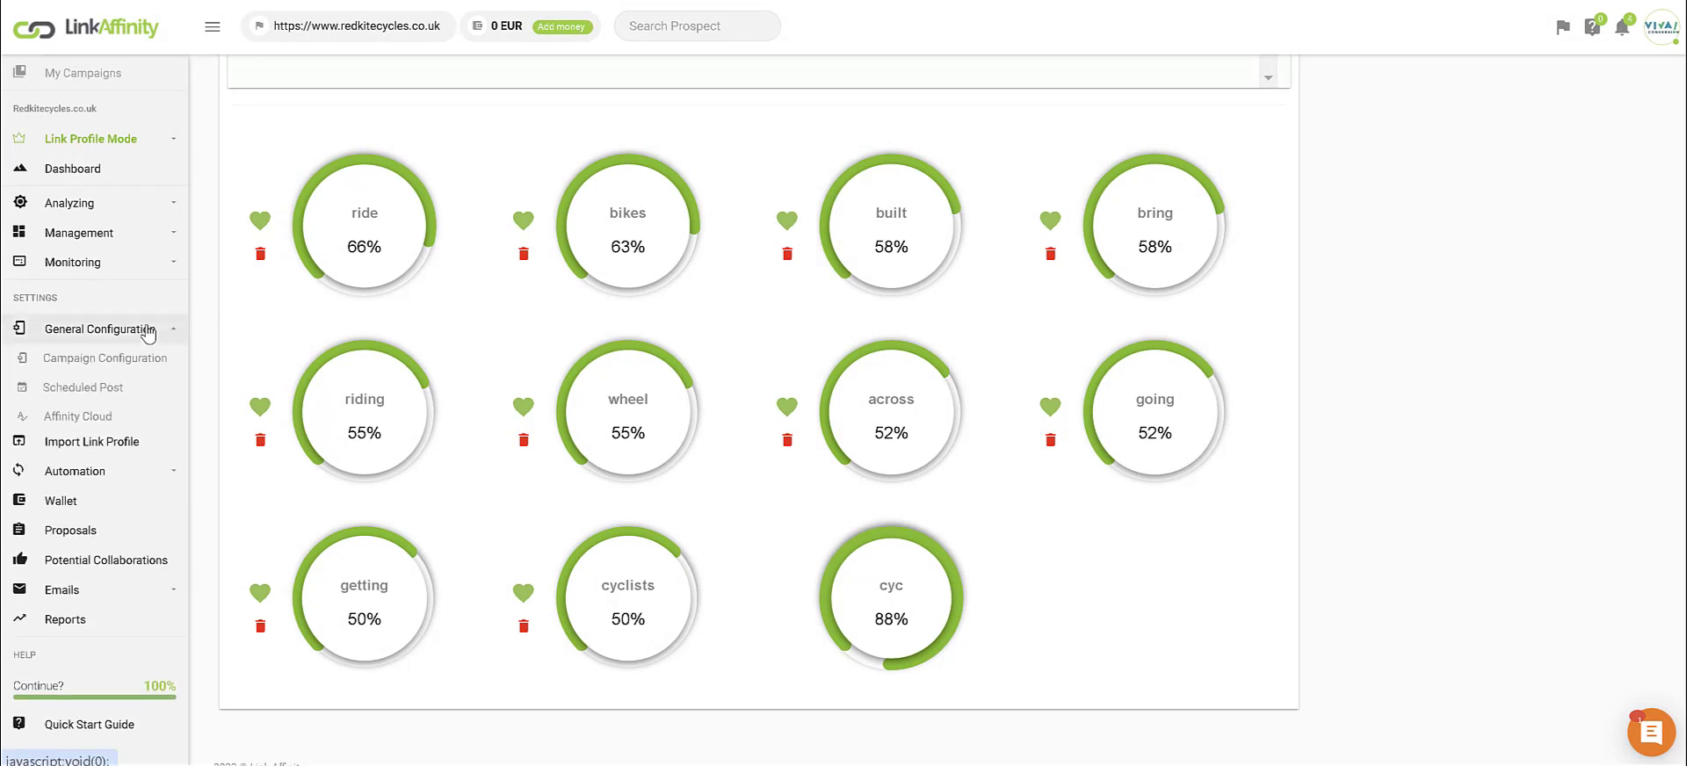
left_click(75, 418)
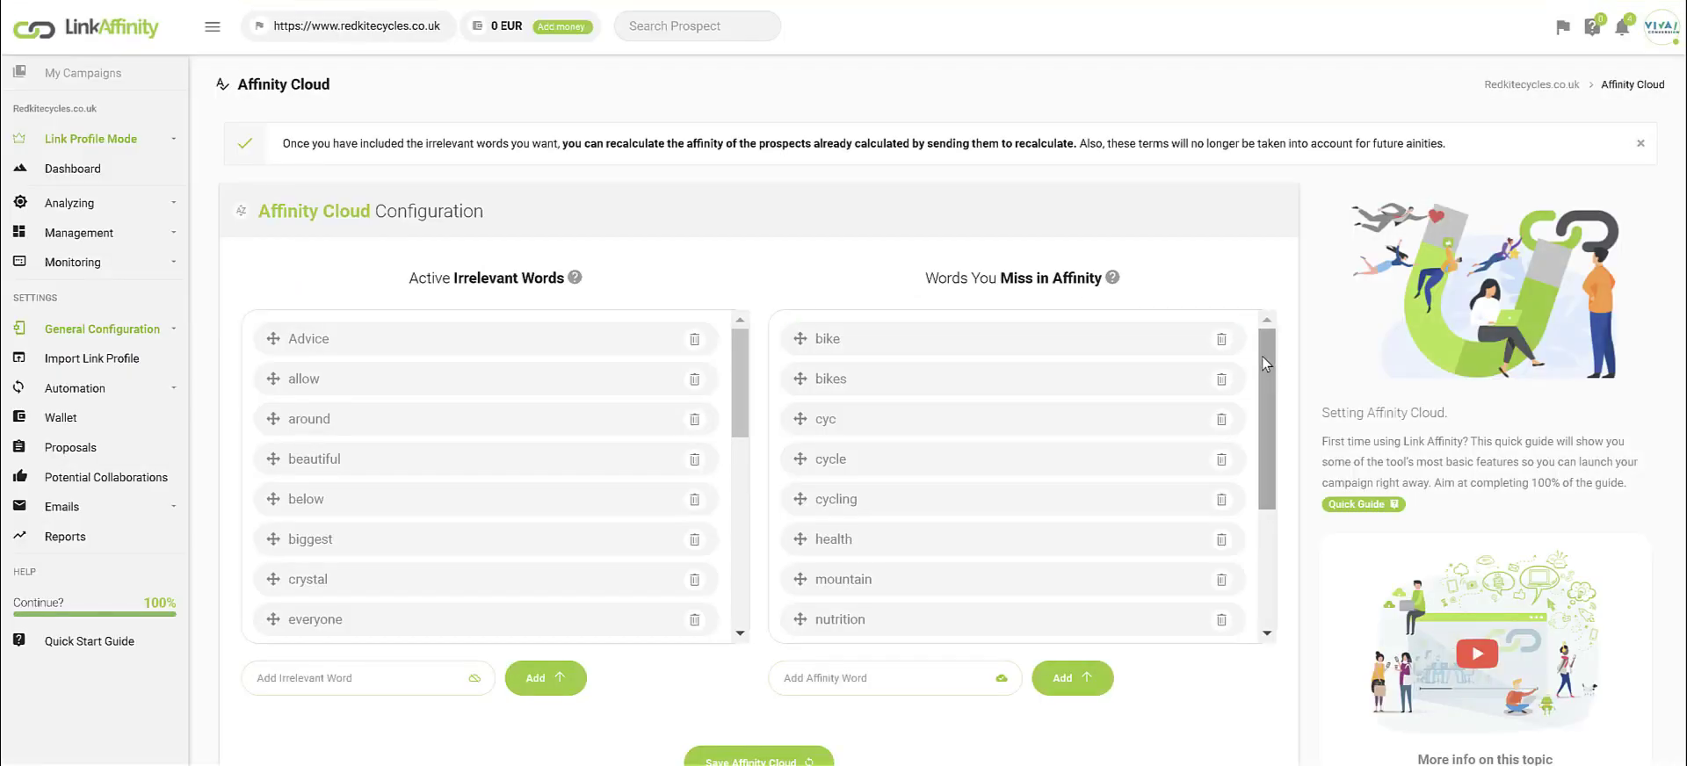
left_click_drag(1263, 355, 1261, 498)
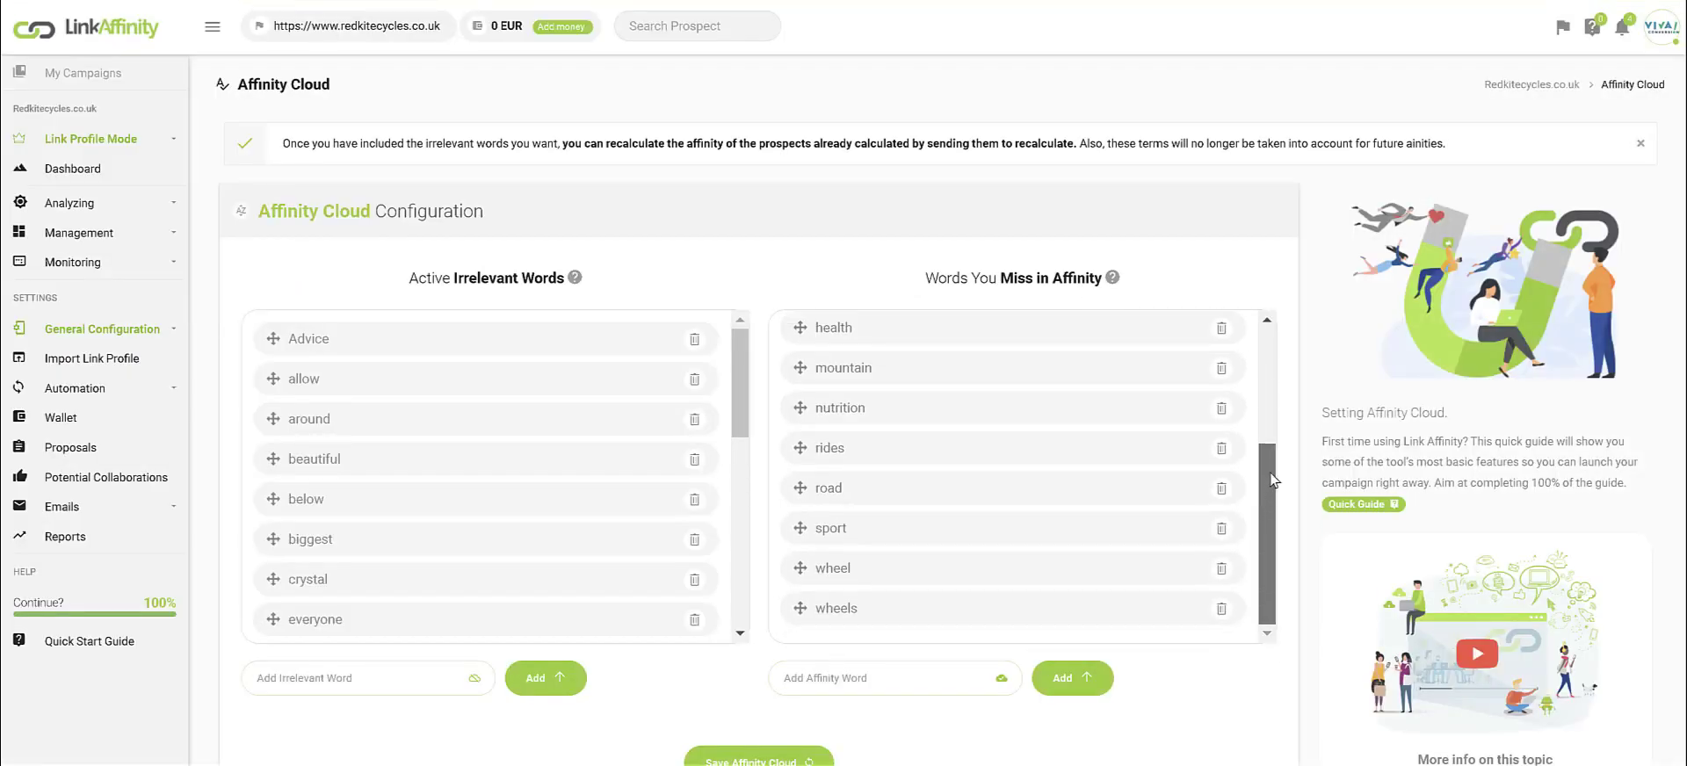
scroll(1274, 479, "up", 3)
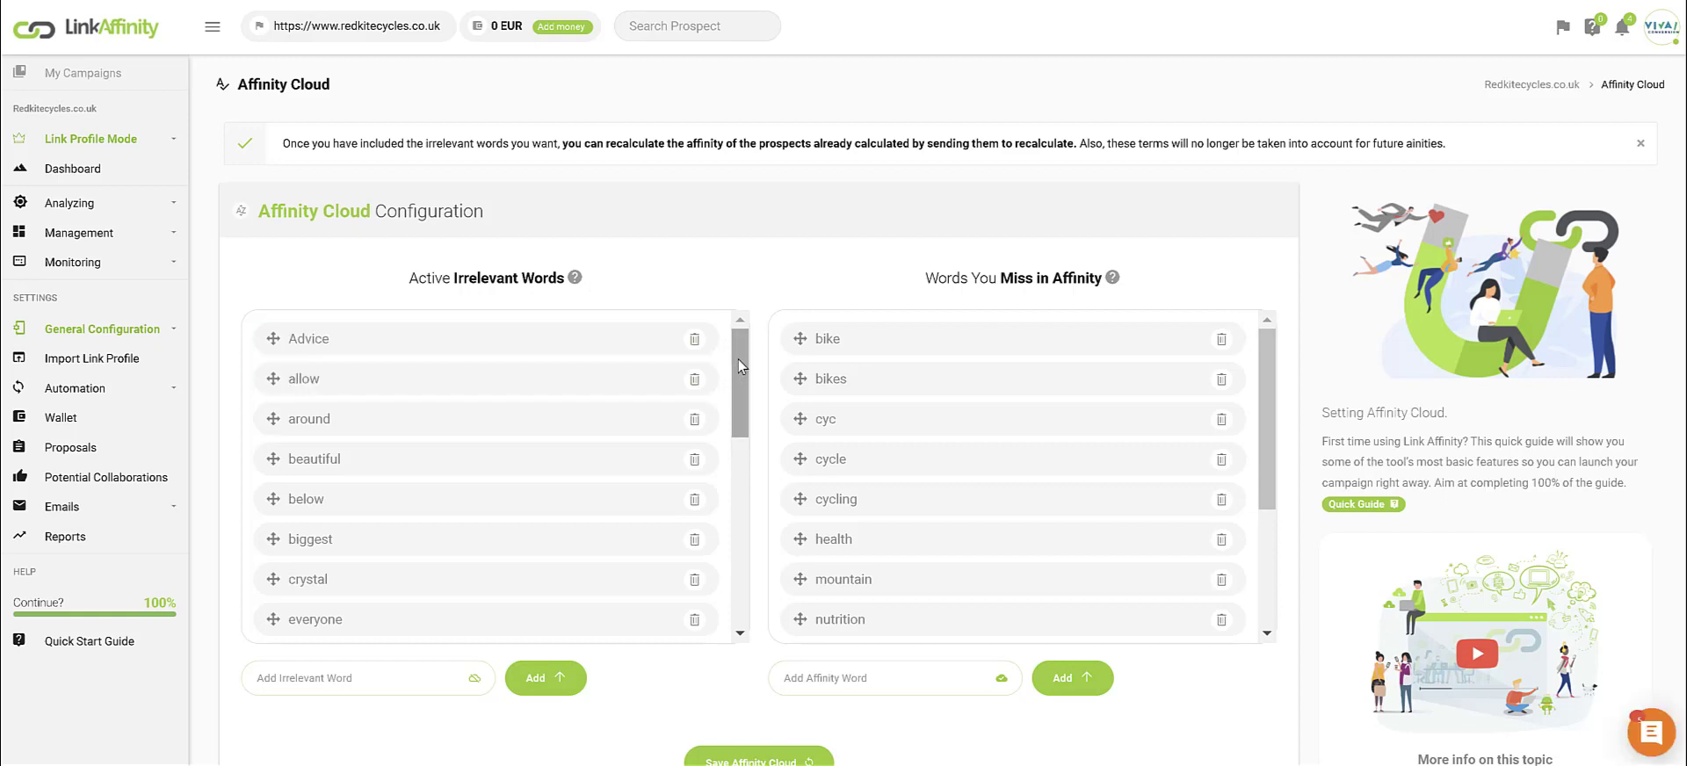
left_click_drag(741, 367, 745, 226)
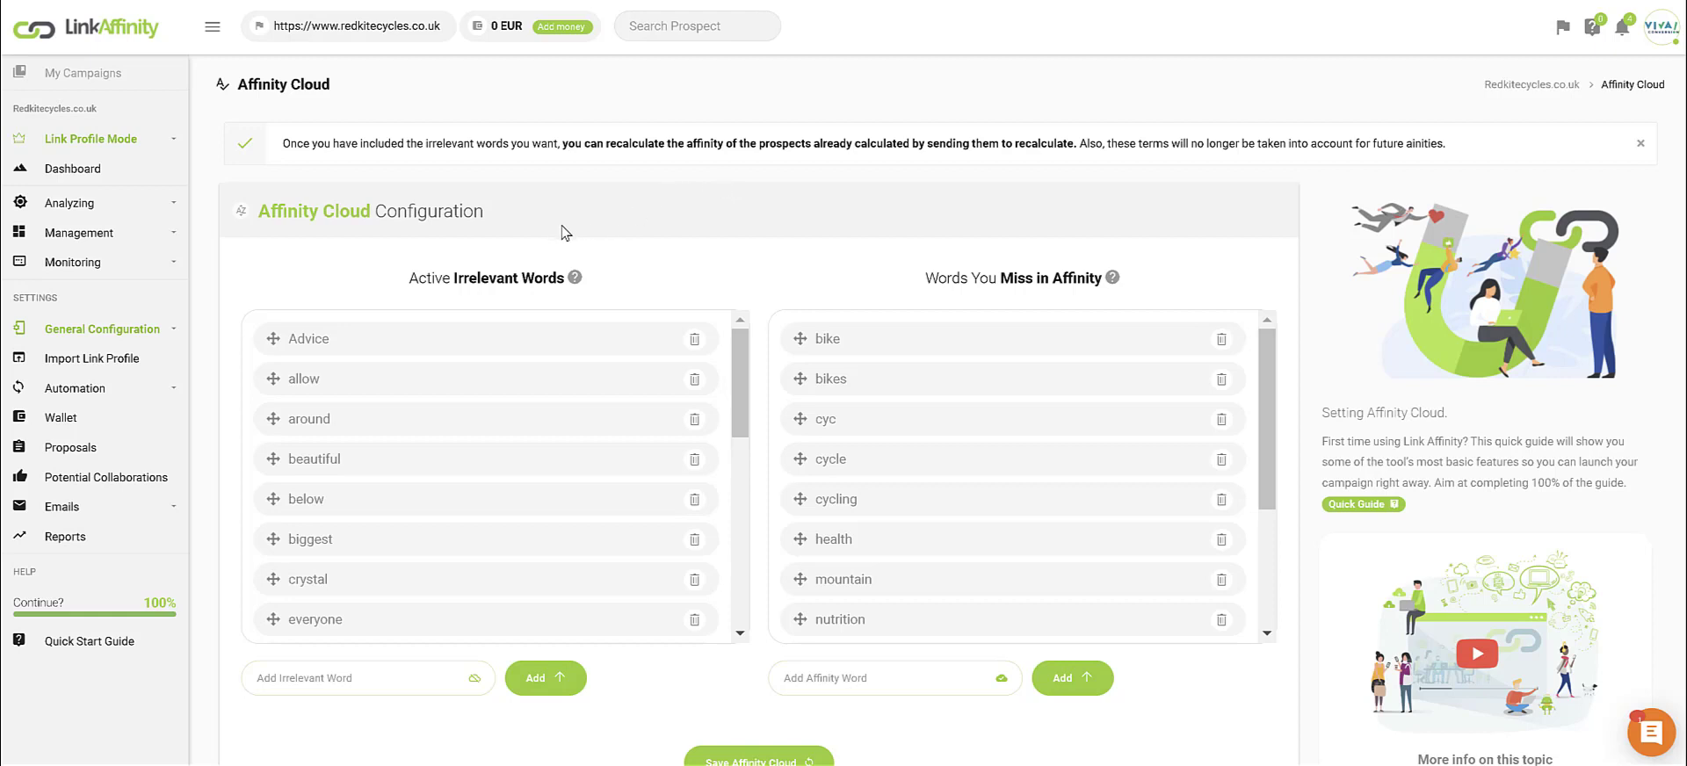
Step: Return to the Semantic Weight view by way of the dashboard's Naturalness details
left_click(92, 171)
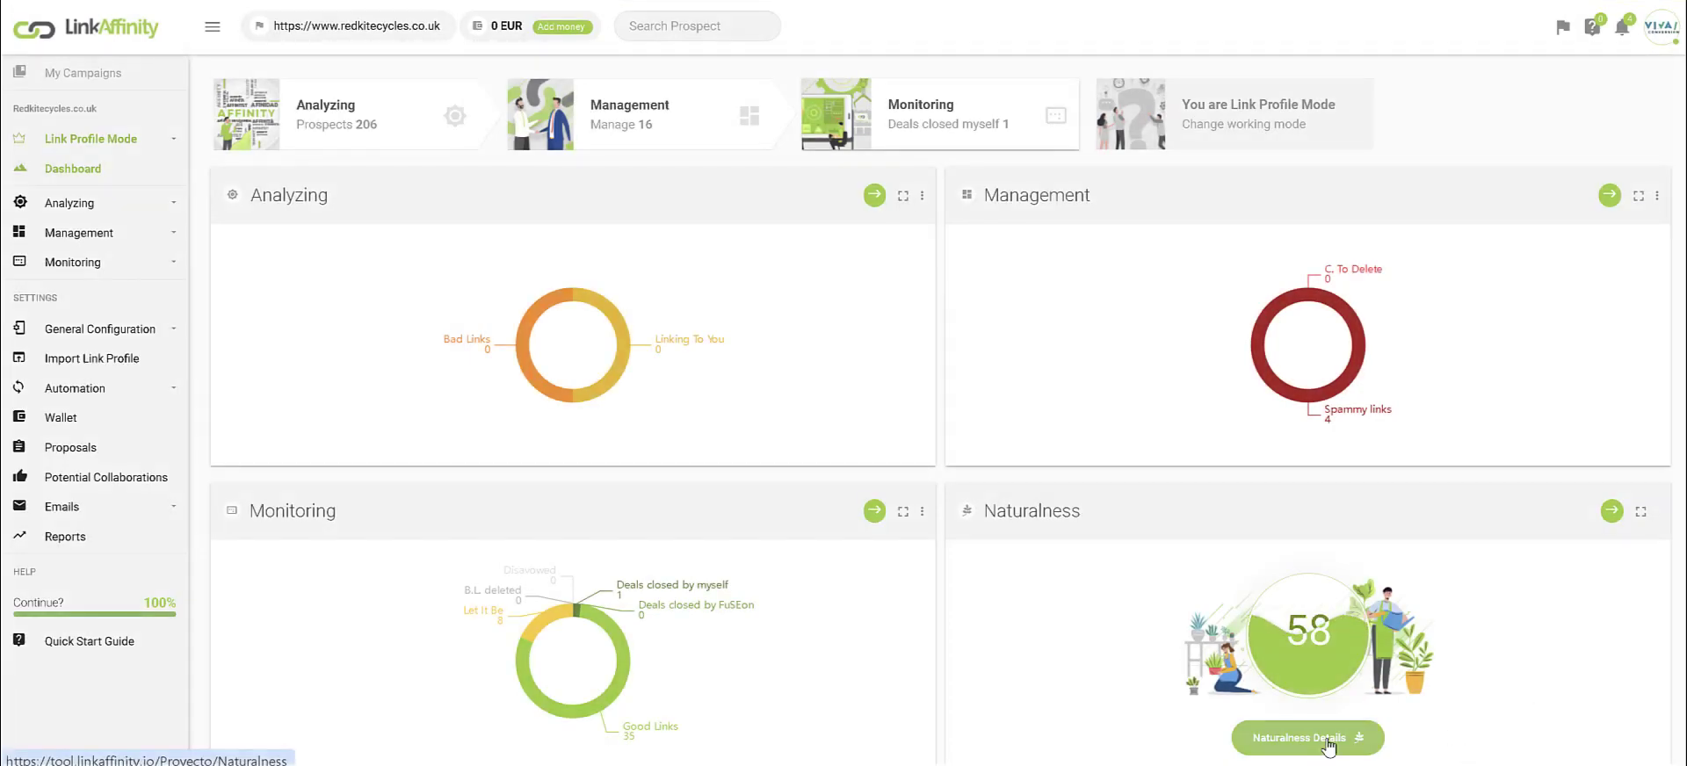
left_click(1328, 742)
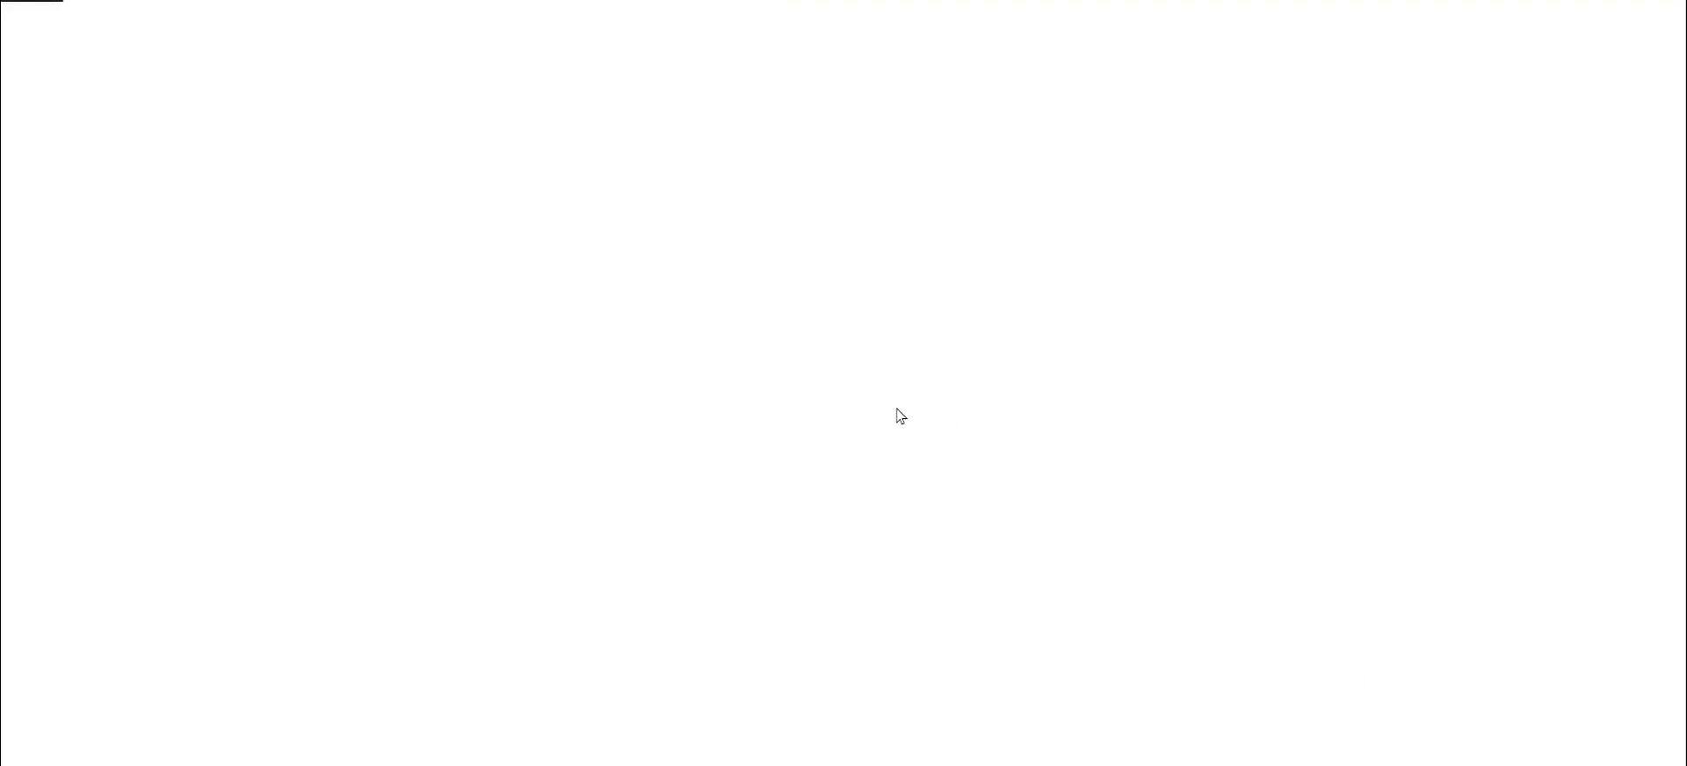
left_click(1001, 121)
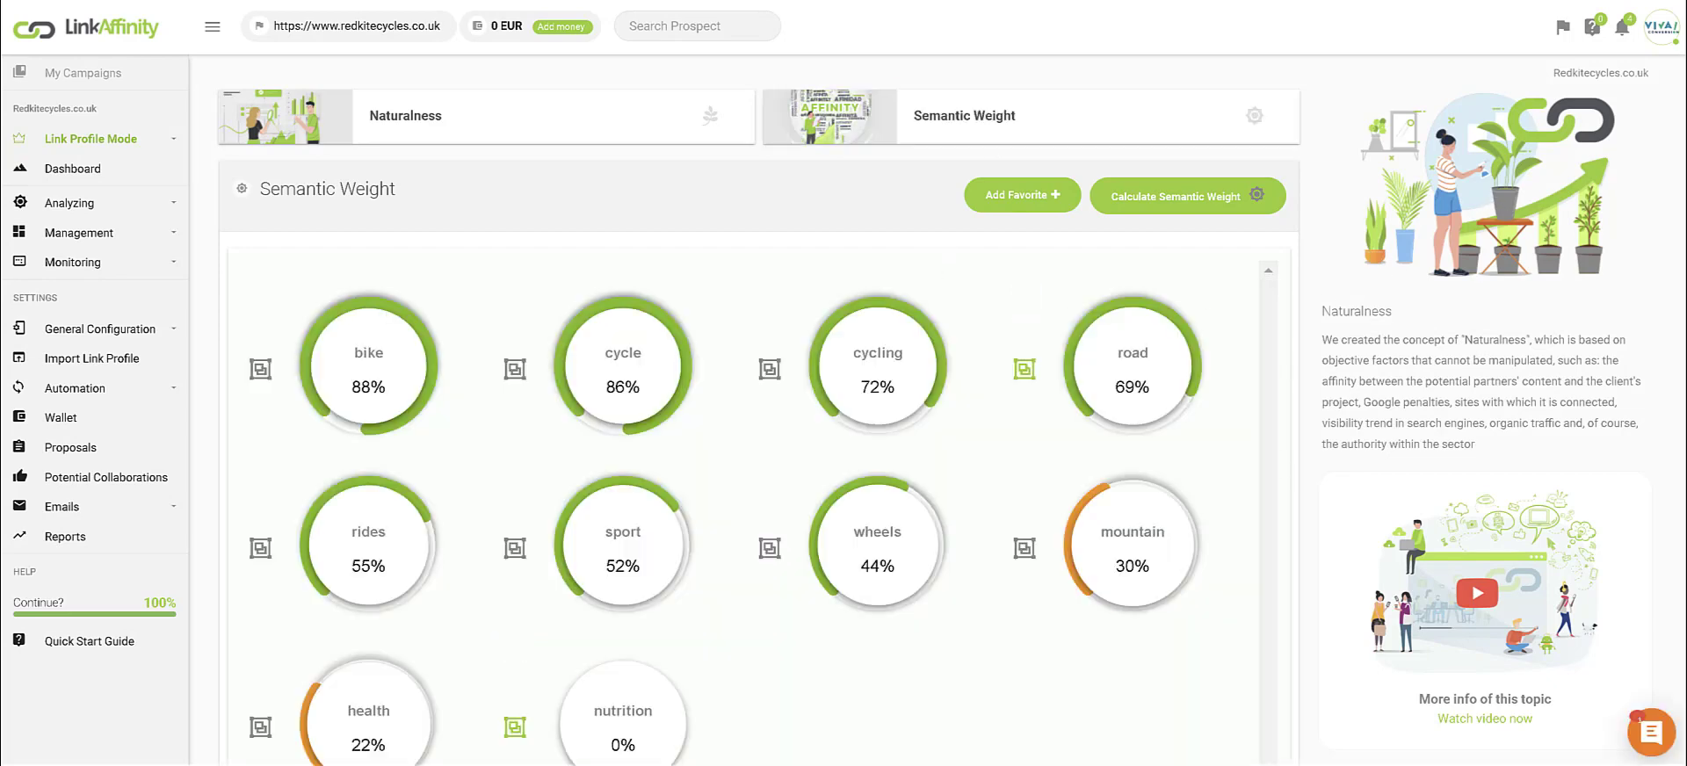
Step: Delete the word "cyc" from the non-favorite words without adding it to the project's irrelevant words
scroll(928, 290, "down", 3)
scroll(755, 409, "down", 5)
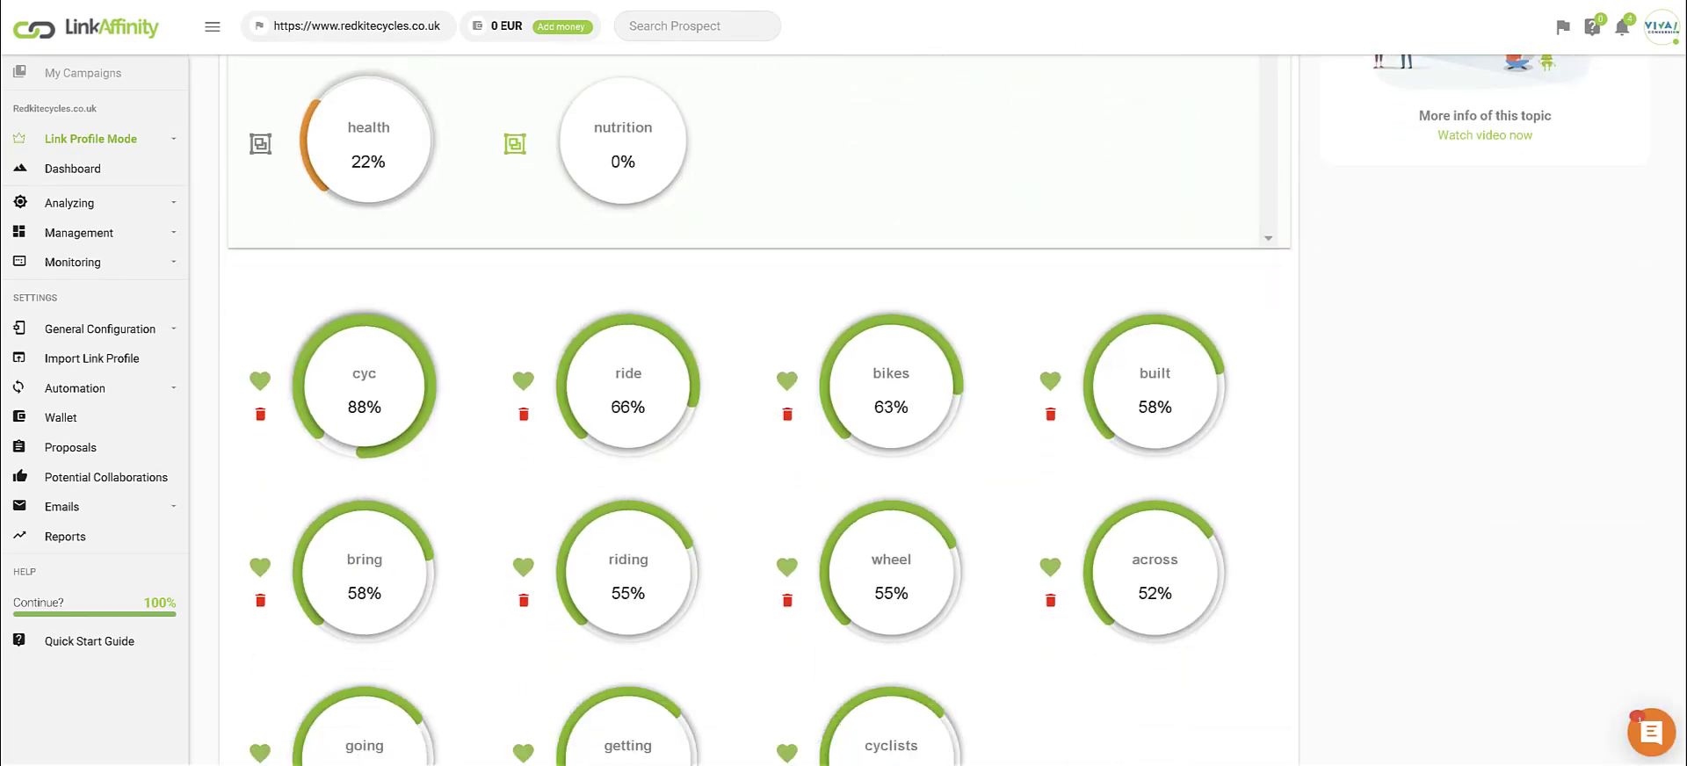
scroll(756, 410, "down", 1)
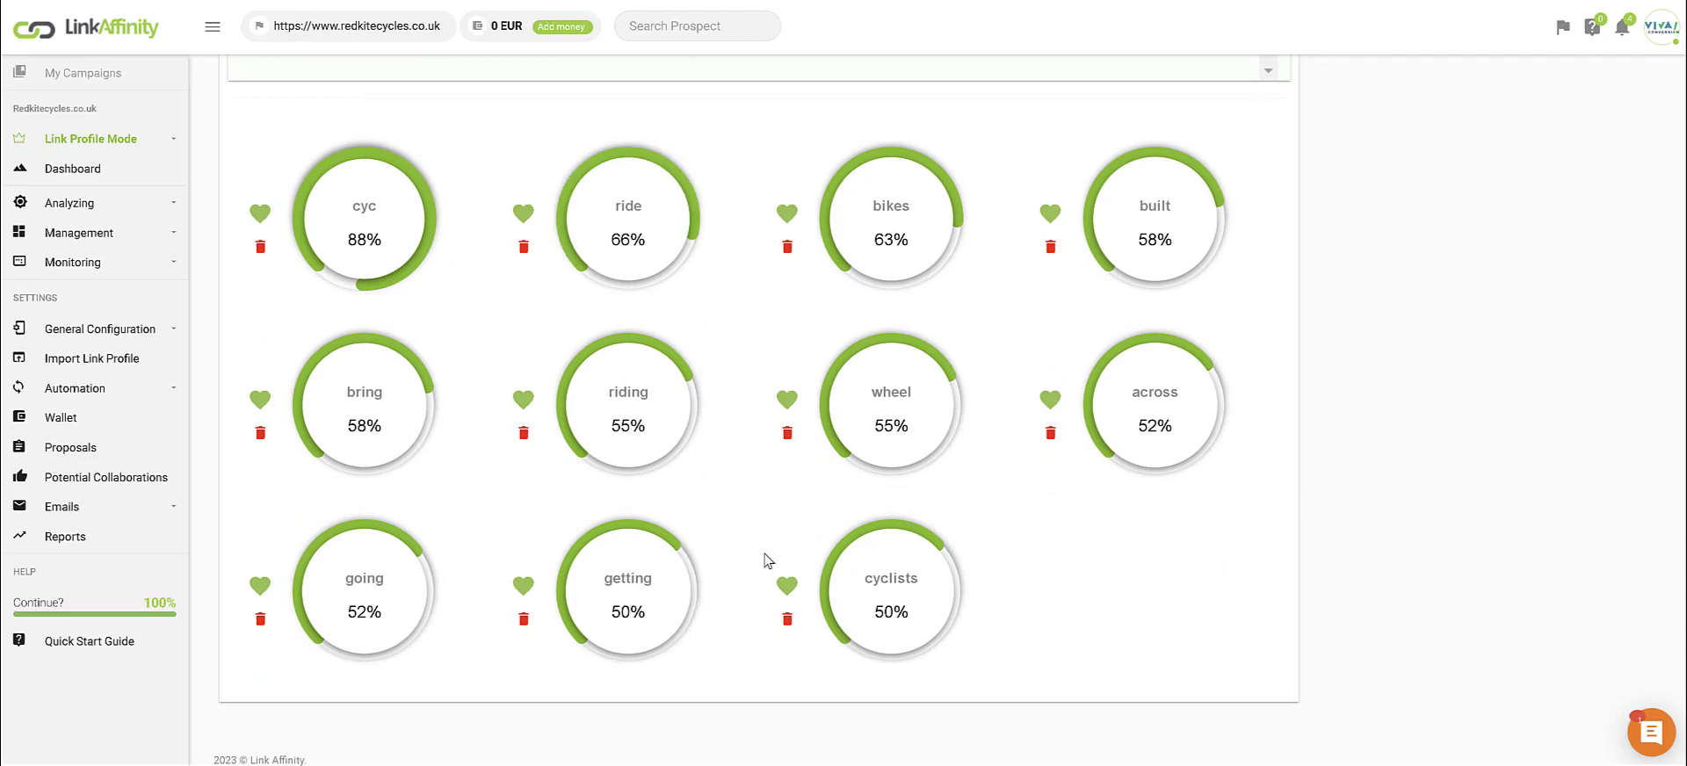
left_click(260, 247)
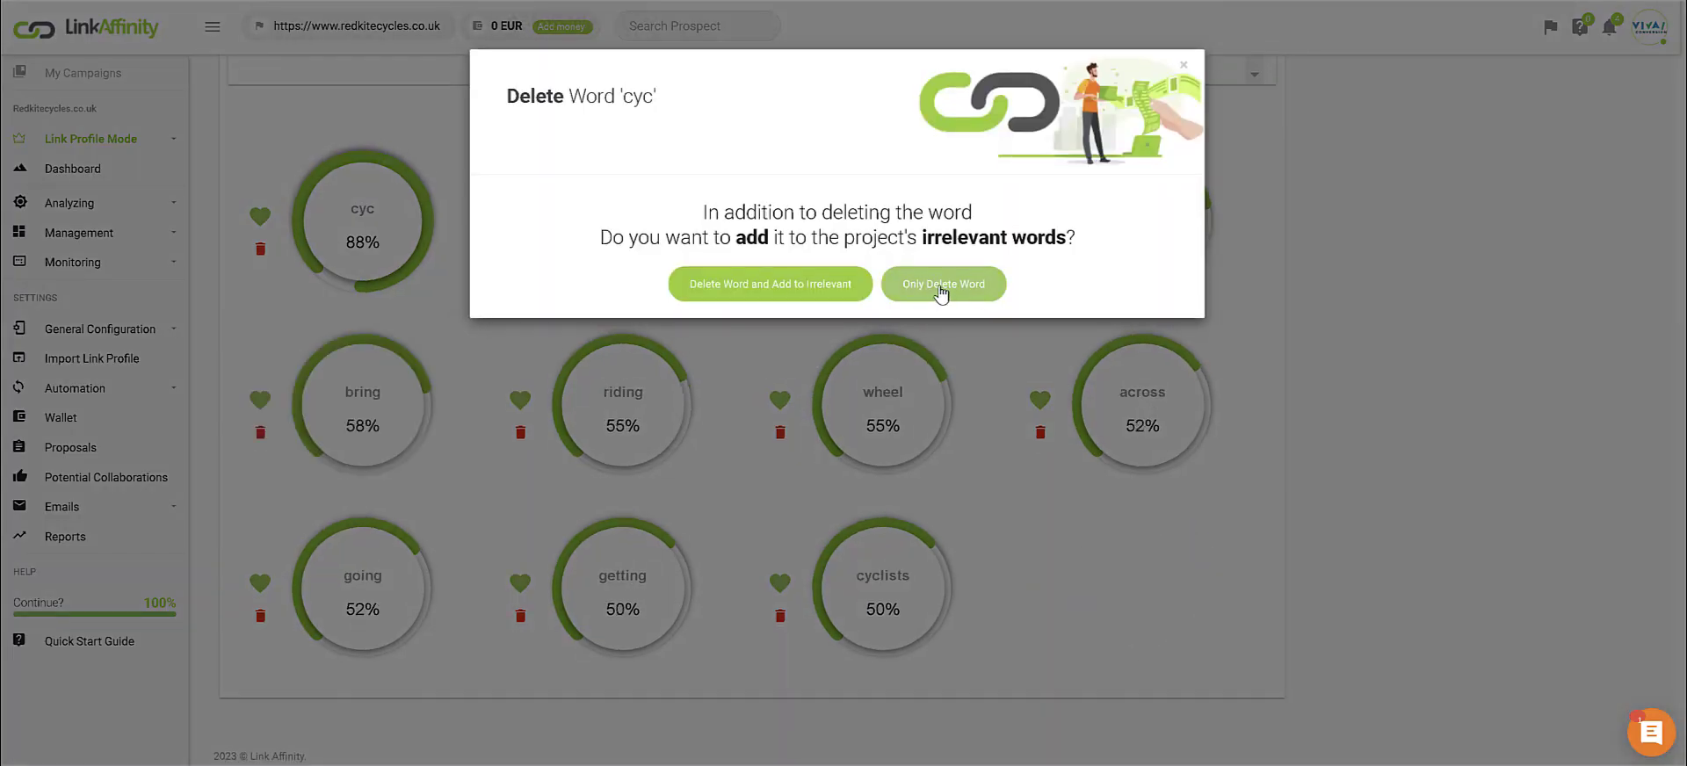
left_click(942, 292)
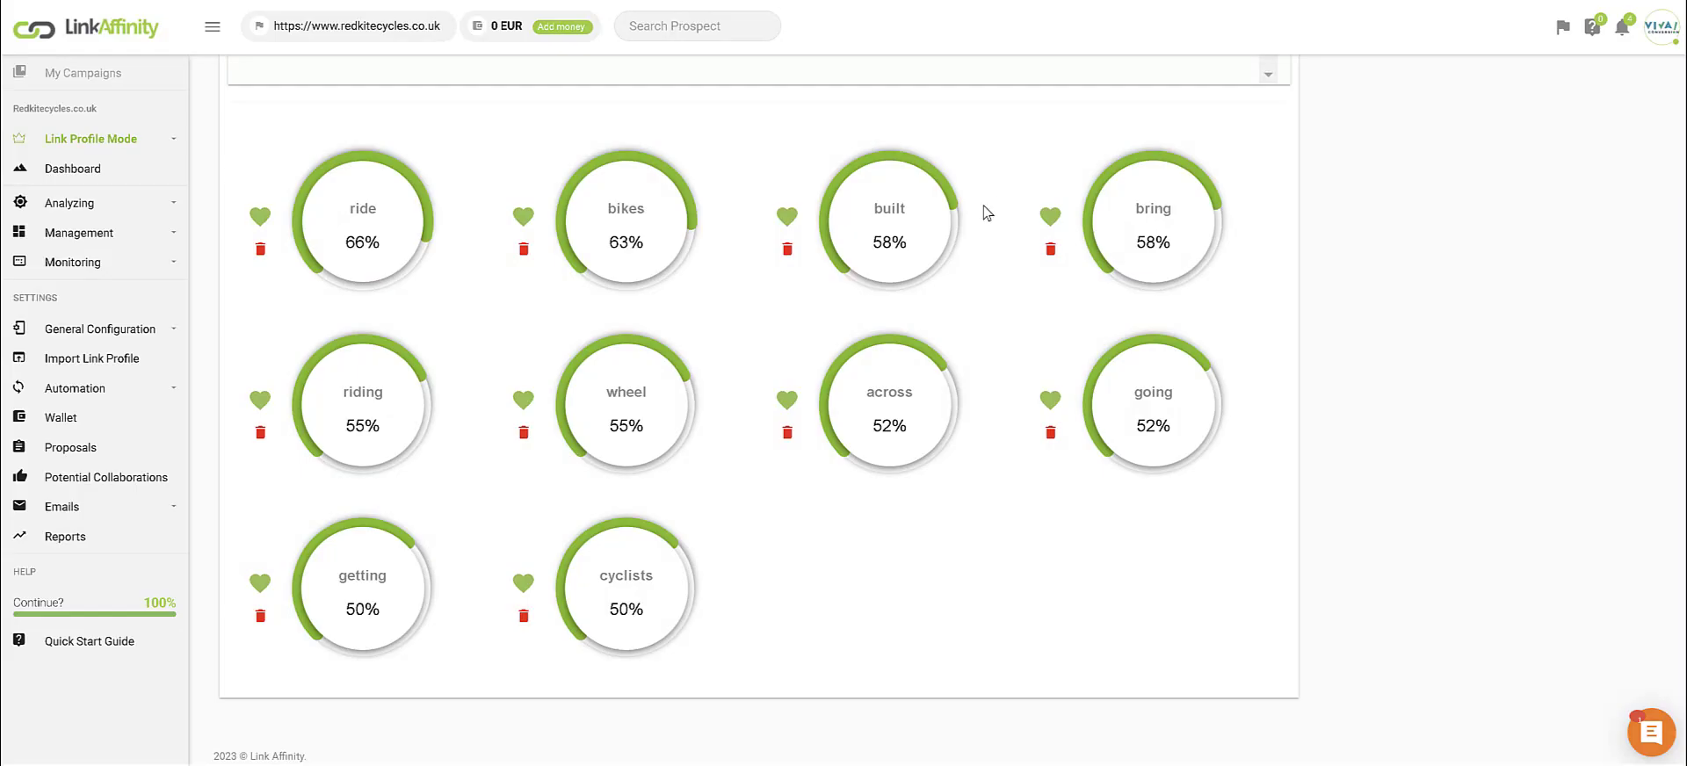
Step: Recalculate the campaign's semantic weight with the current set of favorite and non-favorite words
scroll(1474, 432, "down", 2)
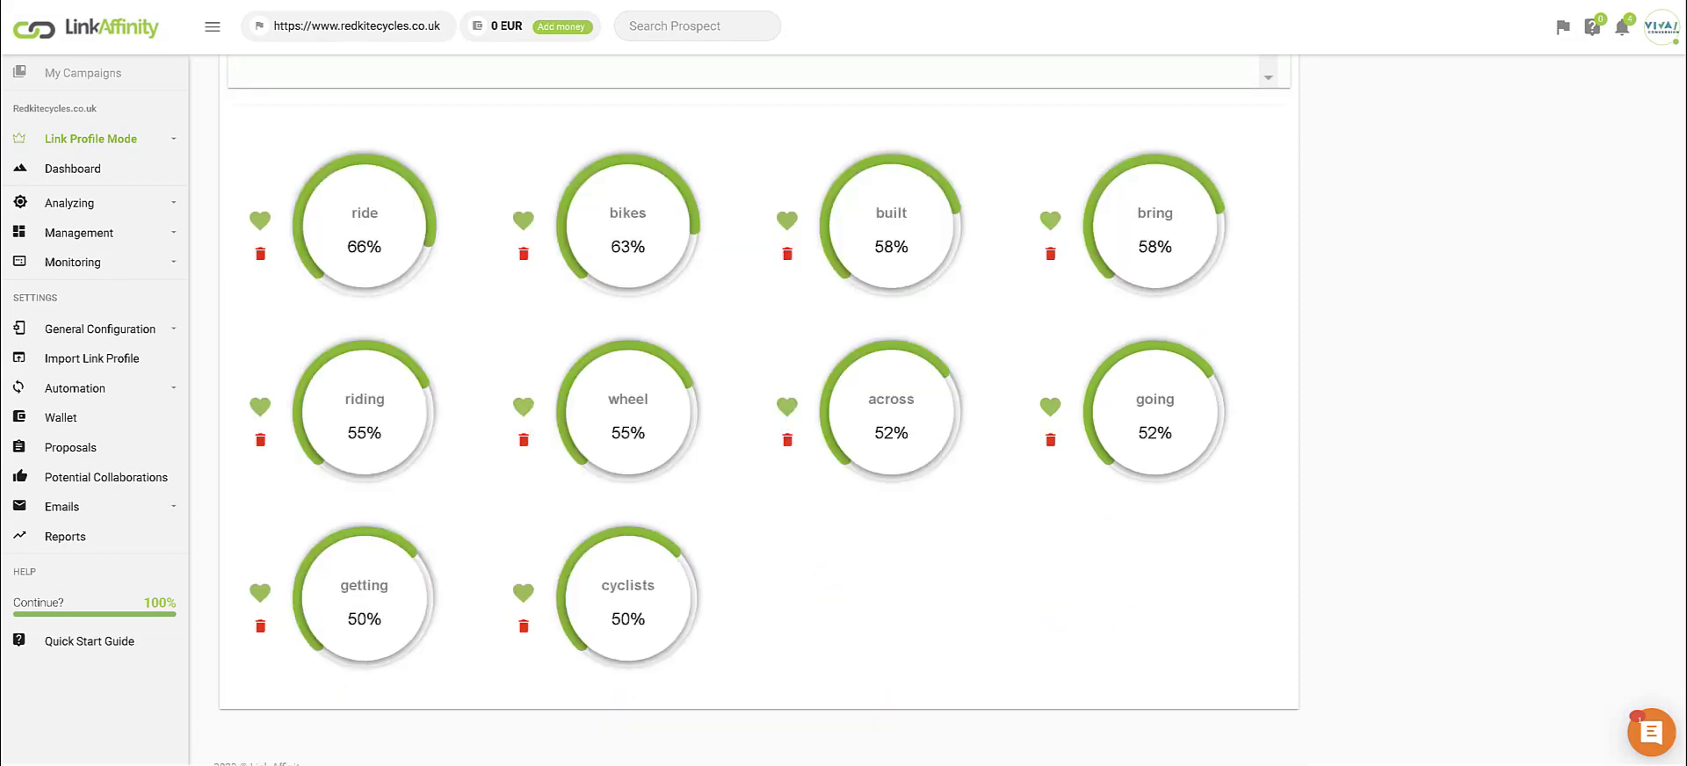
scroll(1665, 342, "up", 5)
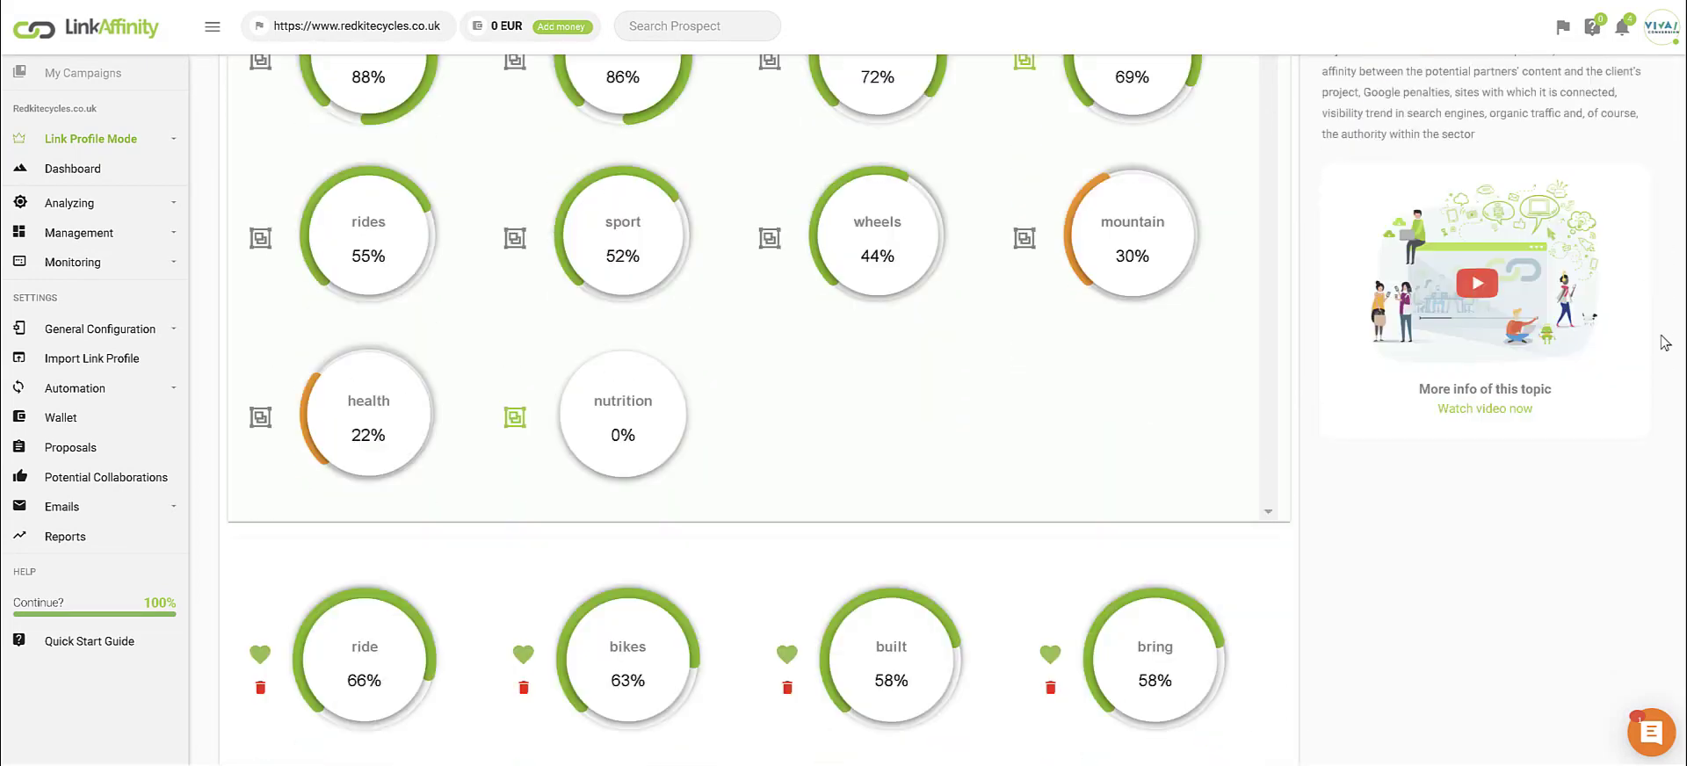
scroll(1660, 387, "down", 4)
scroll(1651, 176, "up", 8)
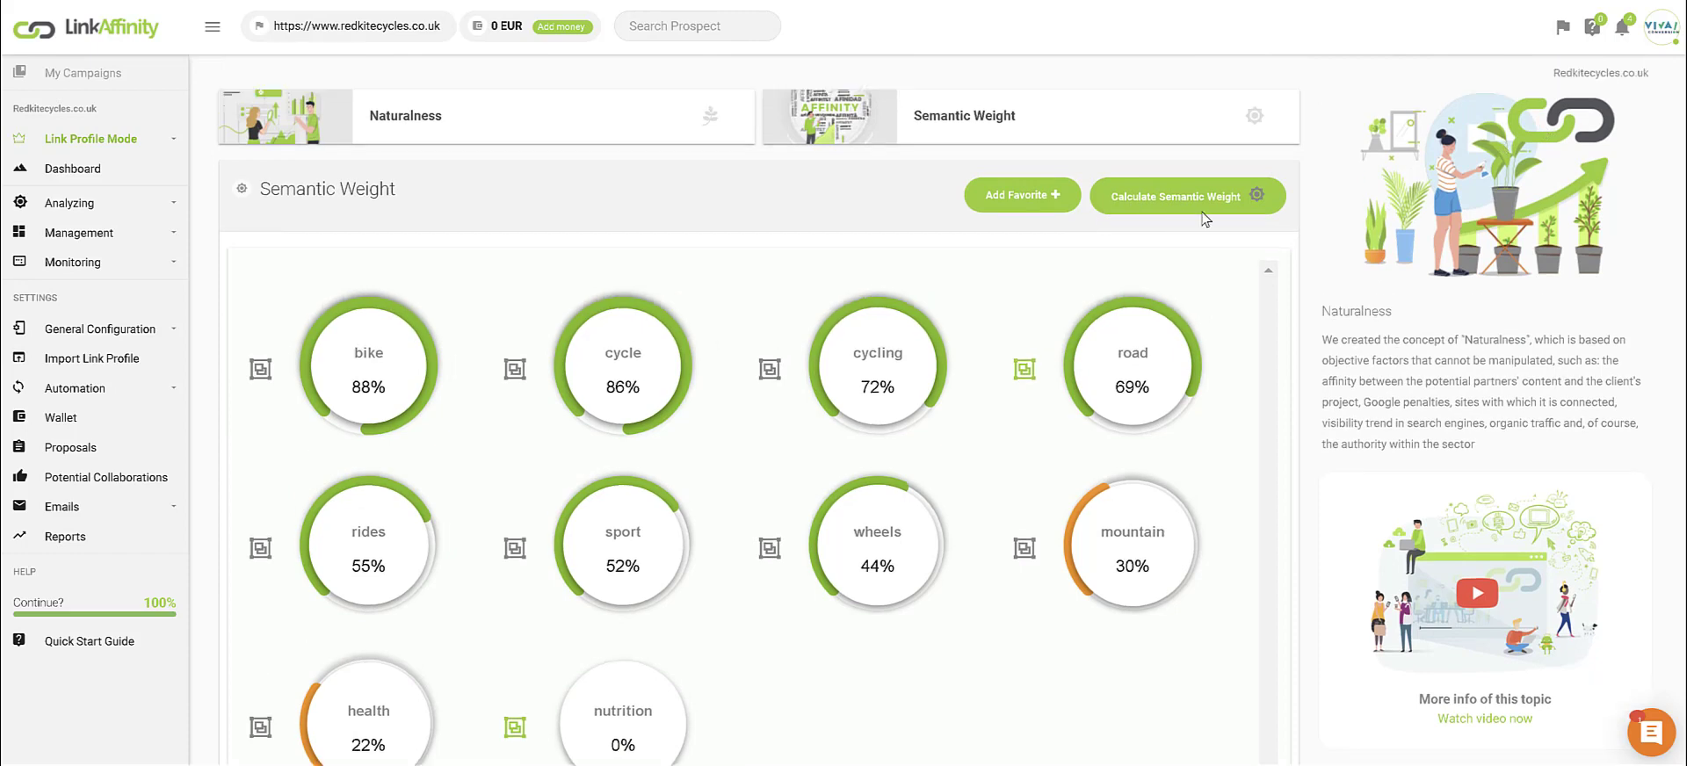
left_click(1163, 203)
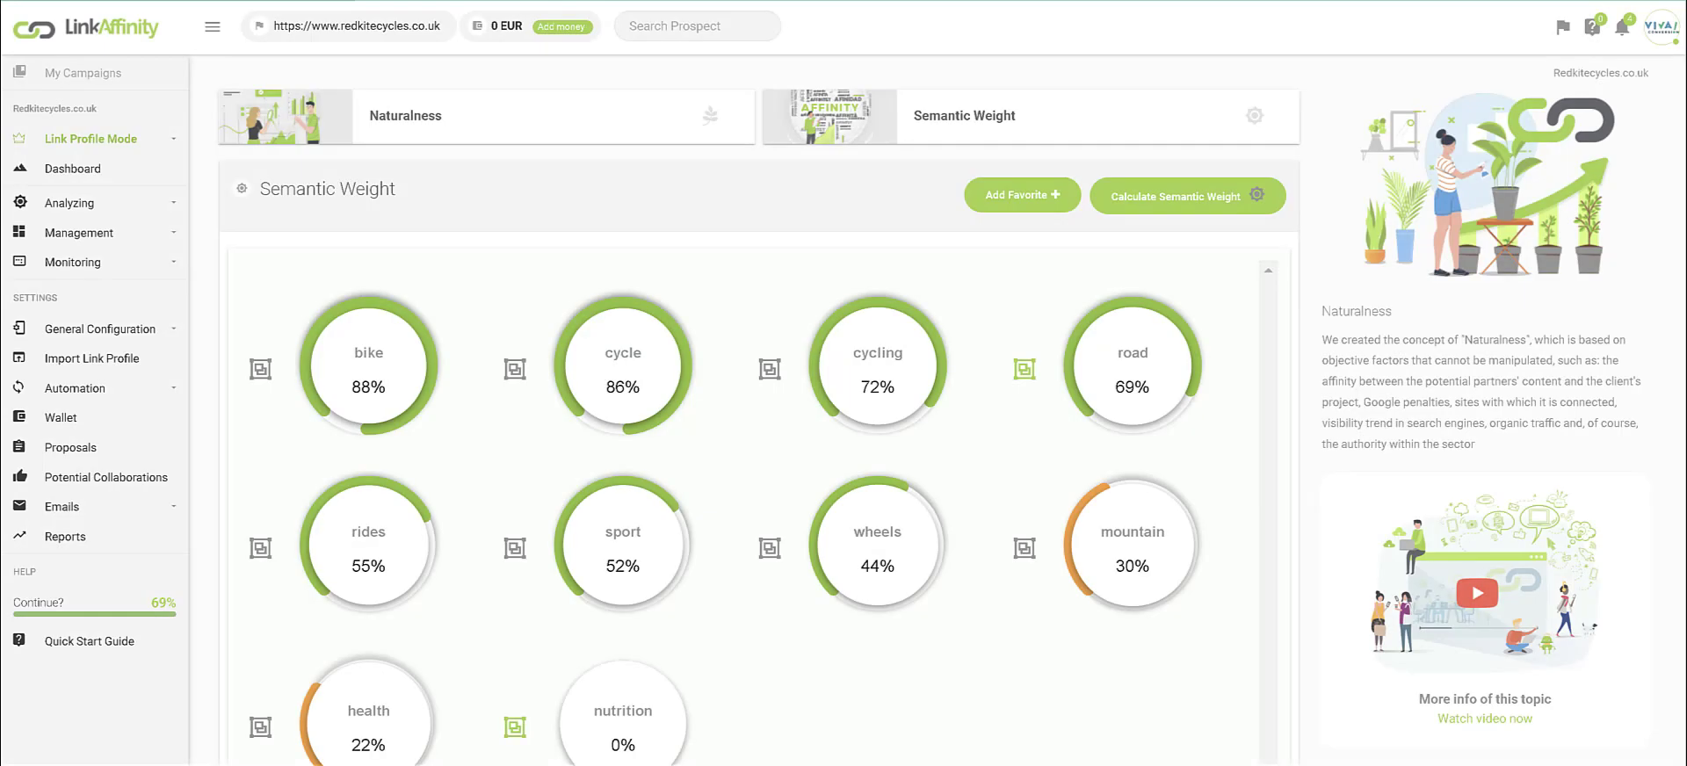
Step: Add the non-favorite word "cycles" to the campaign's favorite words
scroll(759, 409, "down", 7)
scroll(1667, 550, "down", 4)
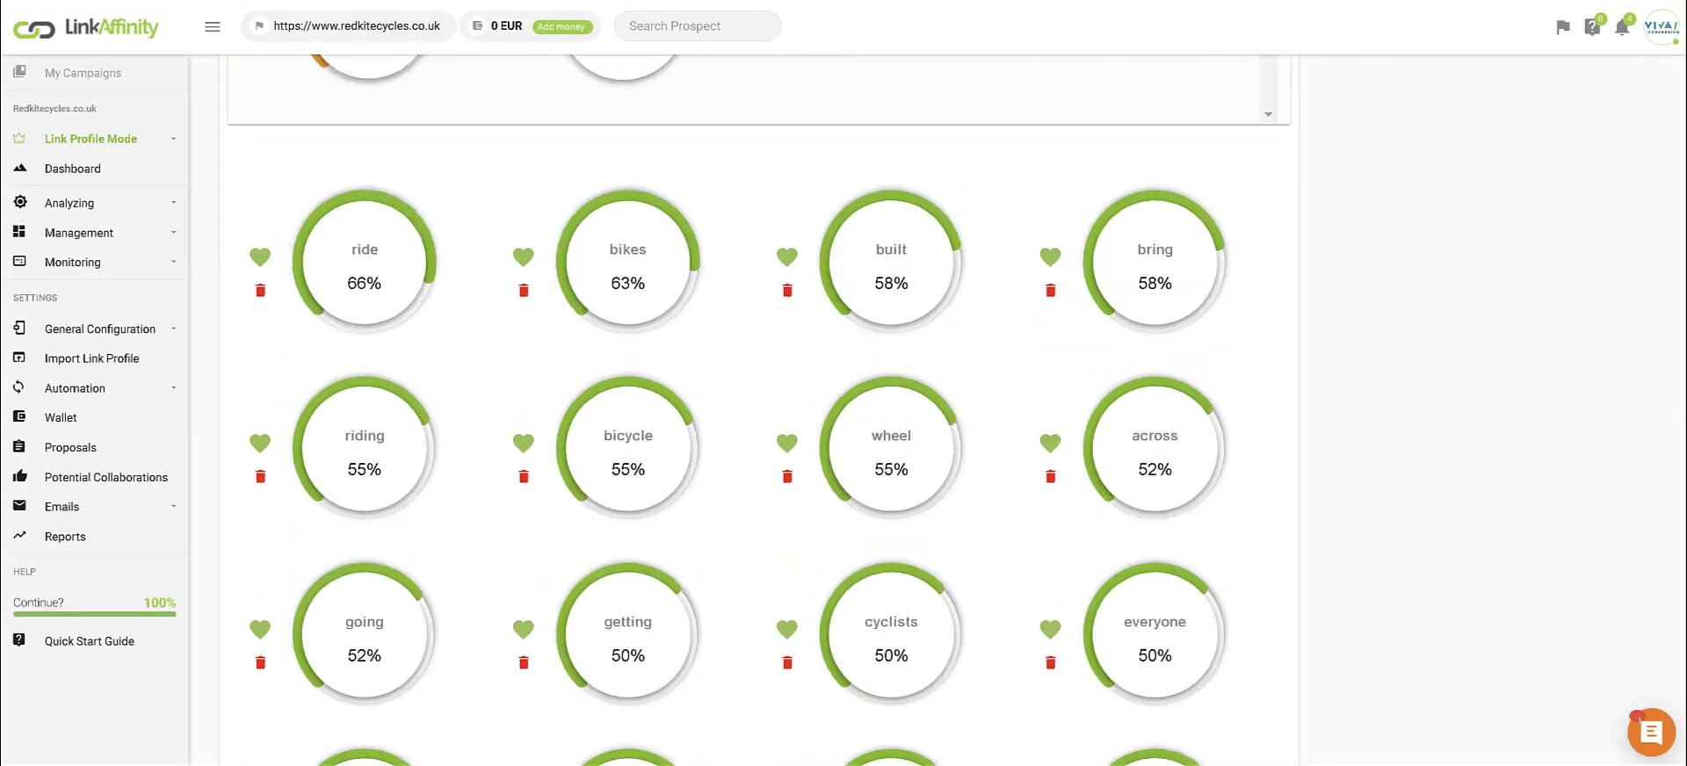
scroll(1667, 550, "down", 3)
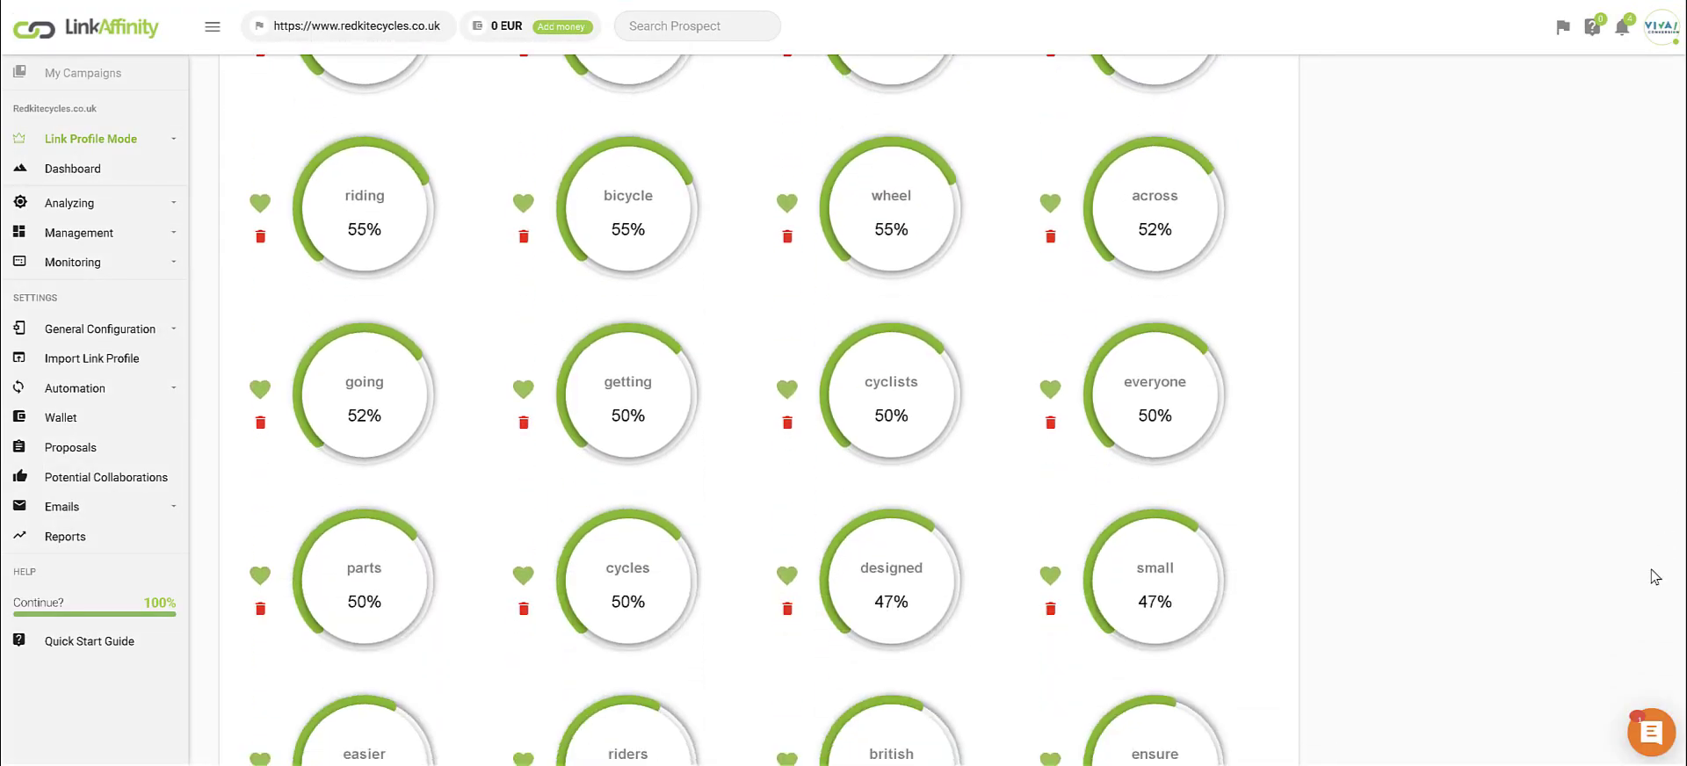
left_click(524, 395)
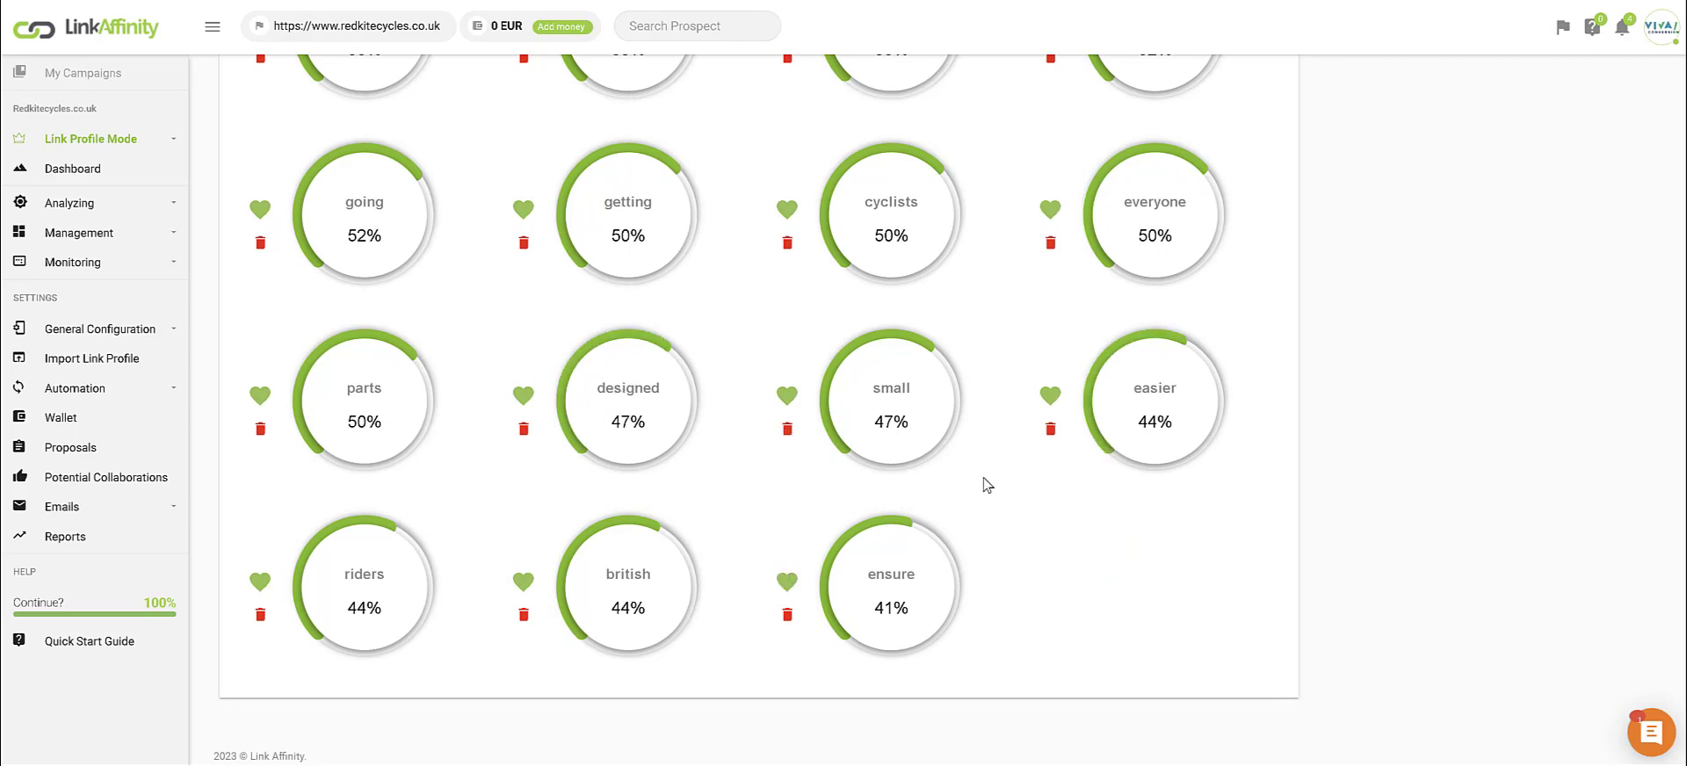
Step: Delete "easier" and "everyone" from the non-favorite words, adding "easier" to the project's irrelevant words, and return to the favorites
left_click(1050, 429)
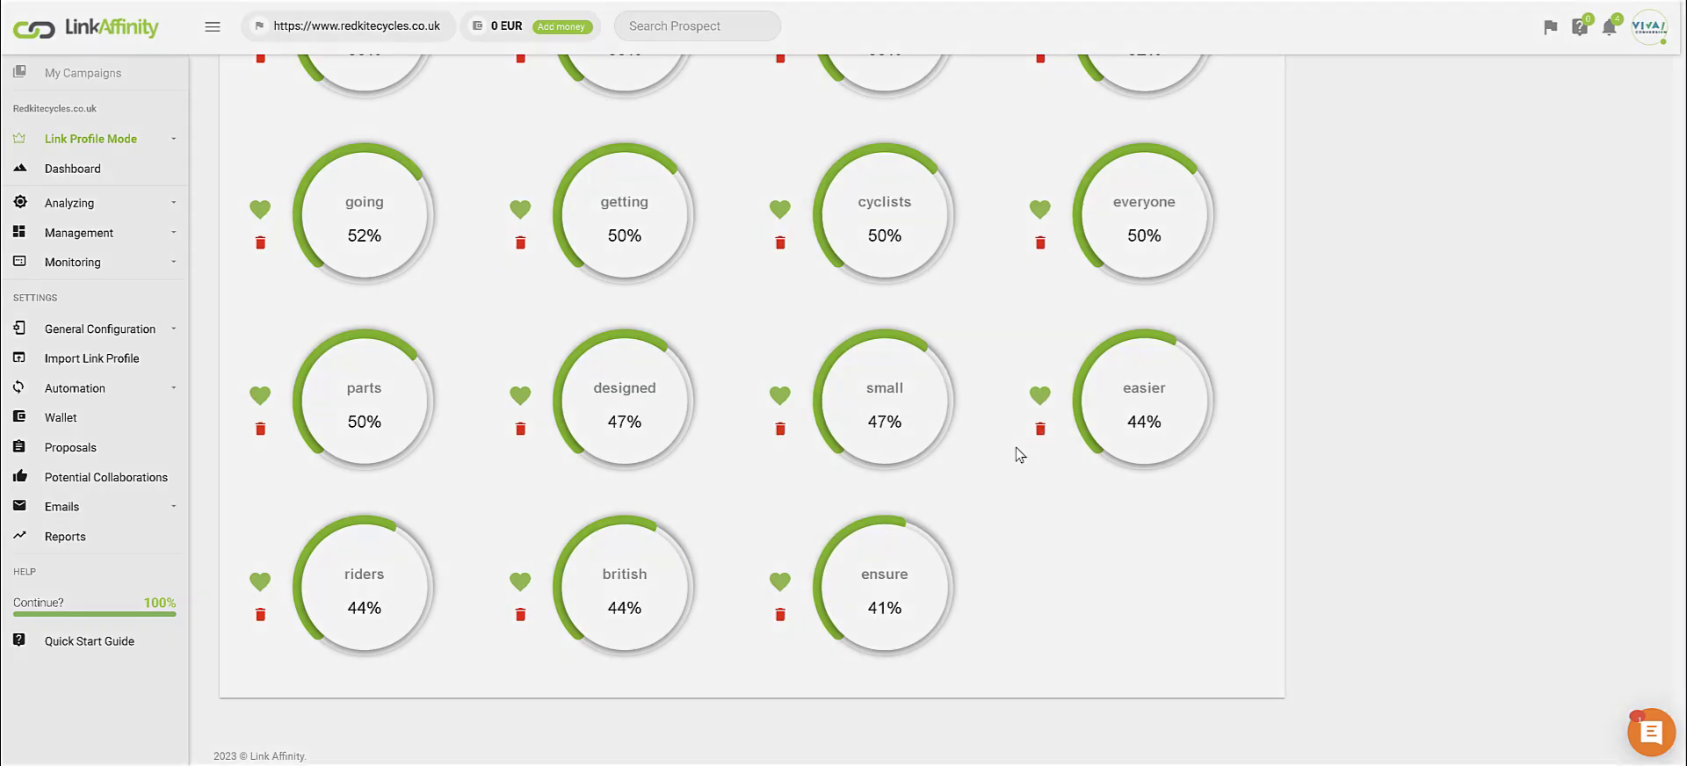
left_click(720, 287)
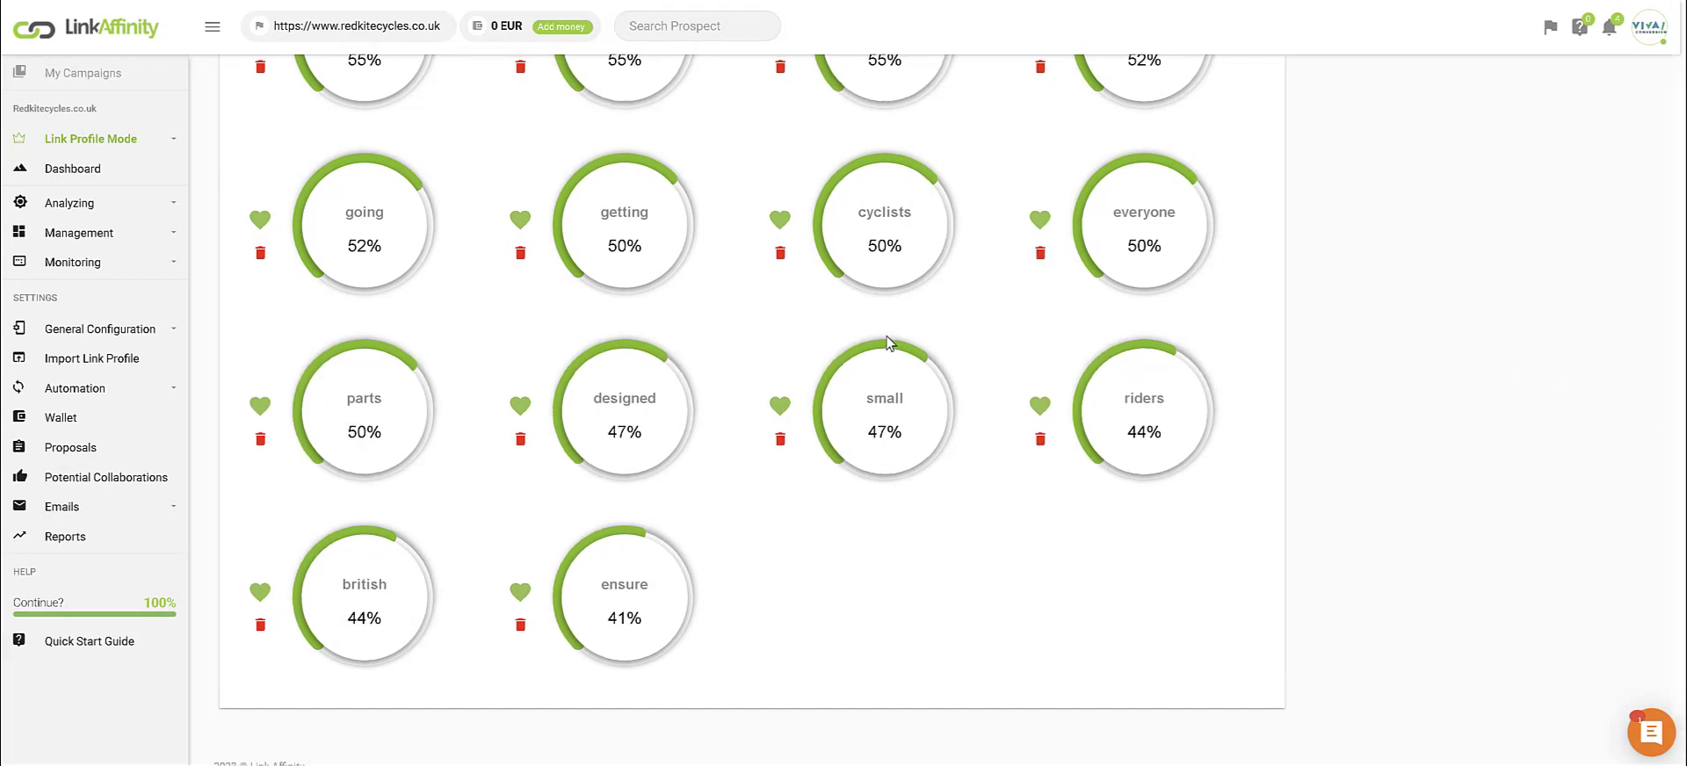
left_click(1039, 253)
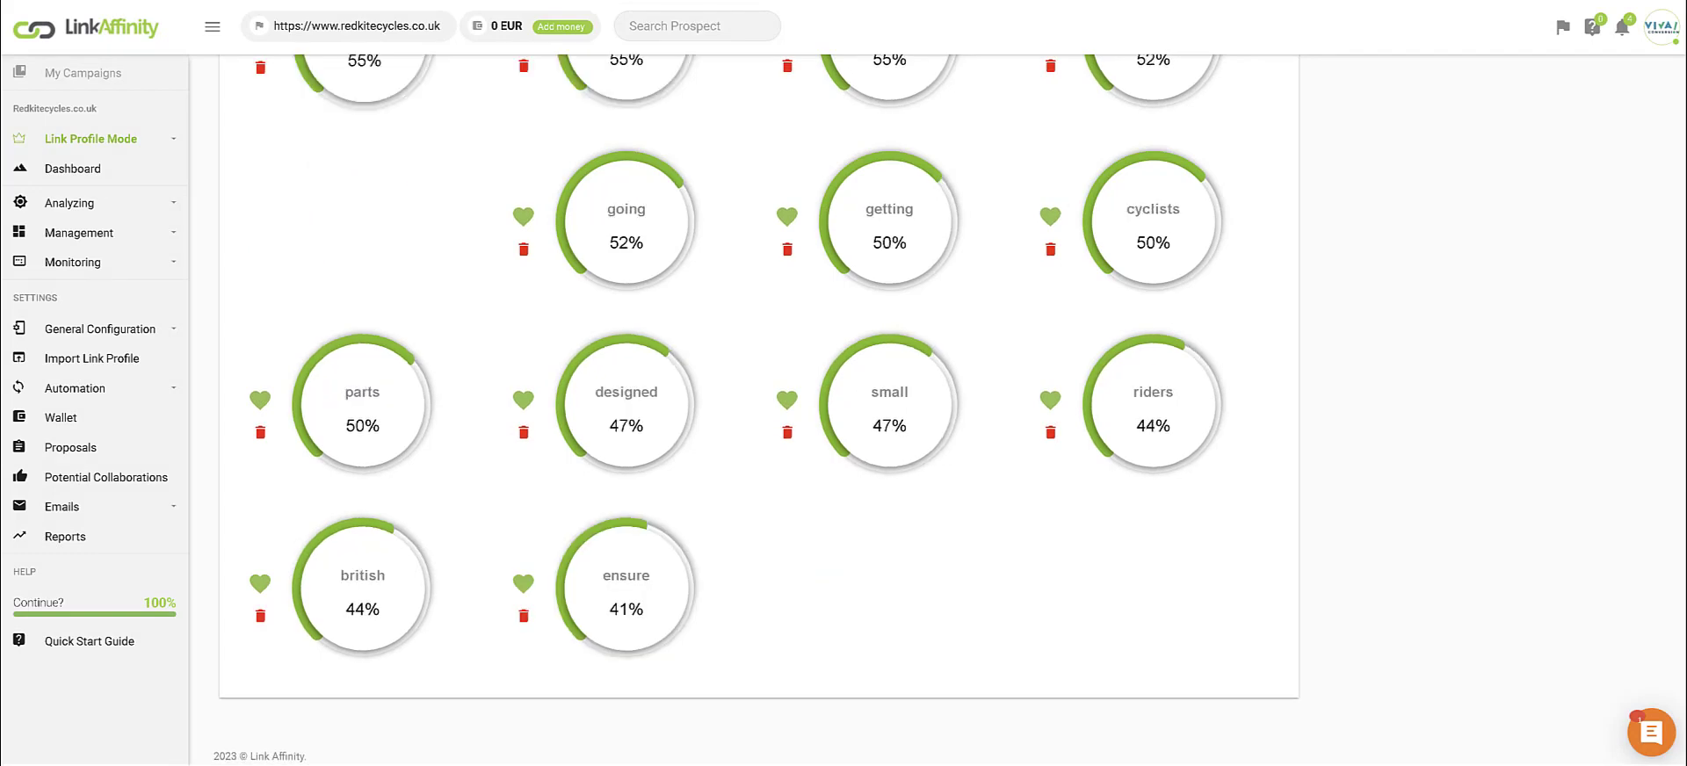
scroll(1325, 61, "up", 8)
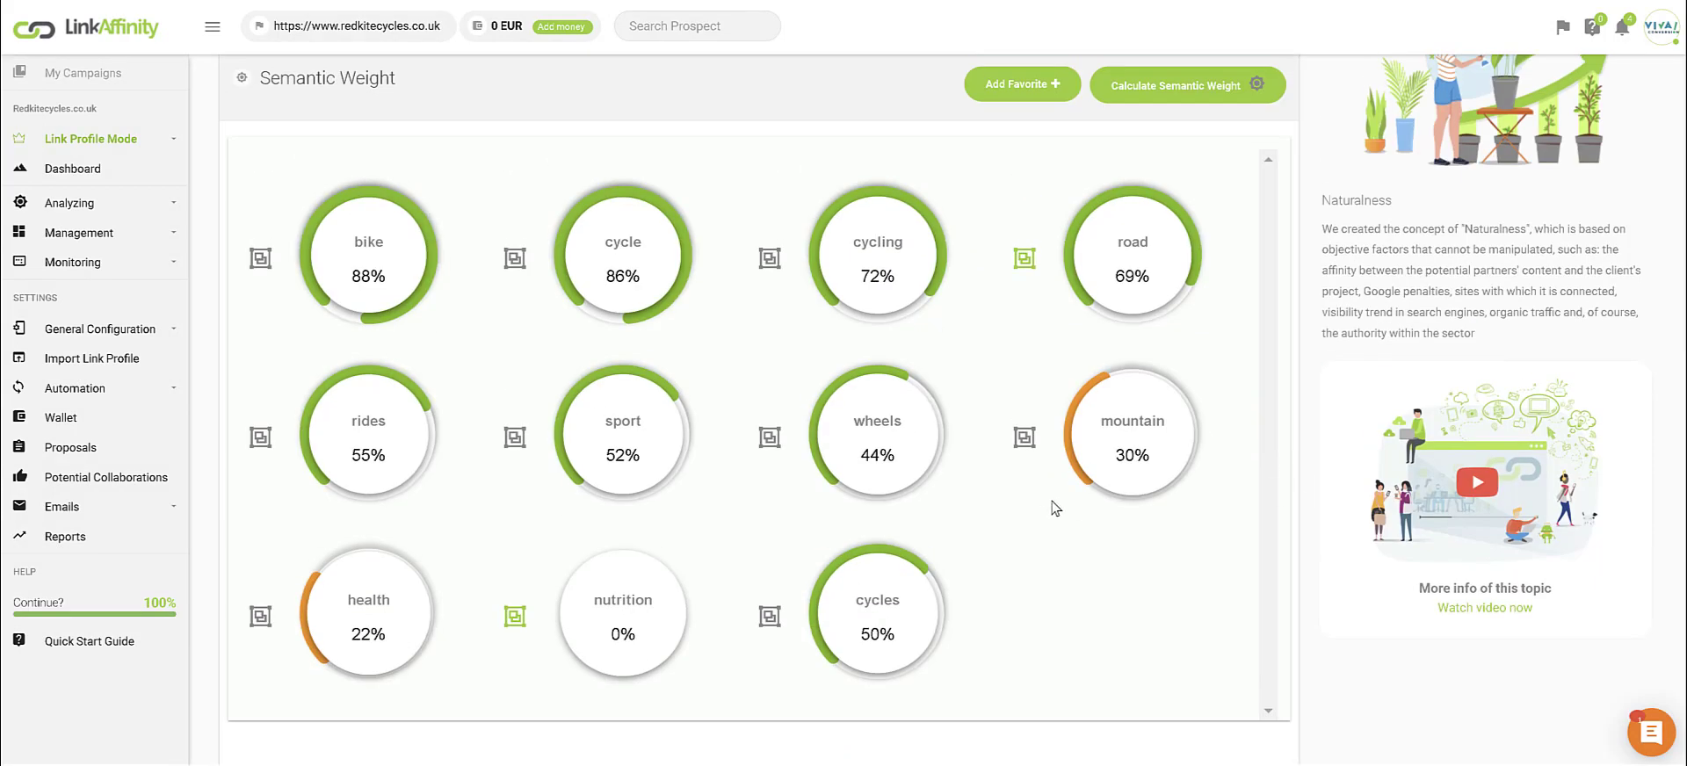